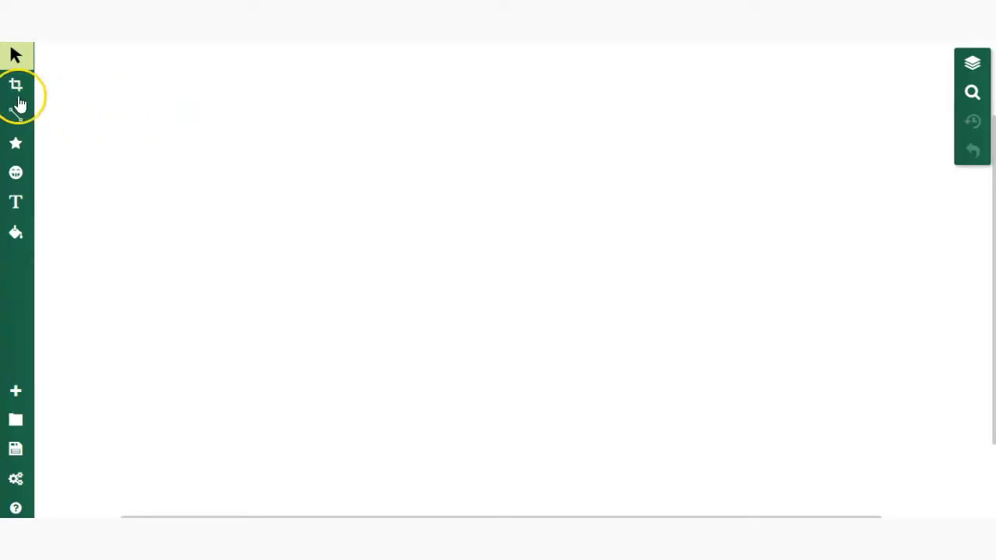
Inspect the Crop & Resize canvas width field and its px size-unit options
left_click(19, 89)
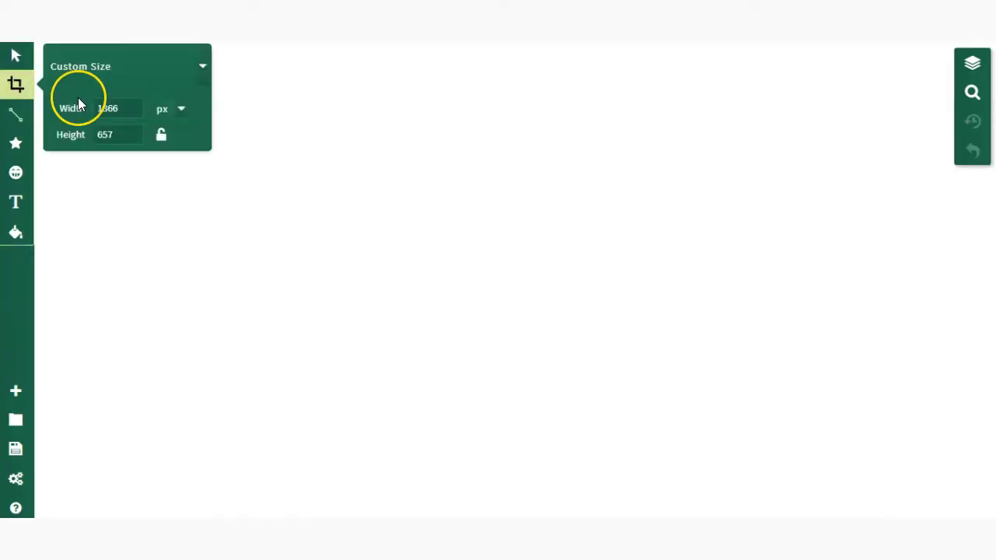
left_click(119, 110)
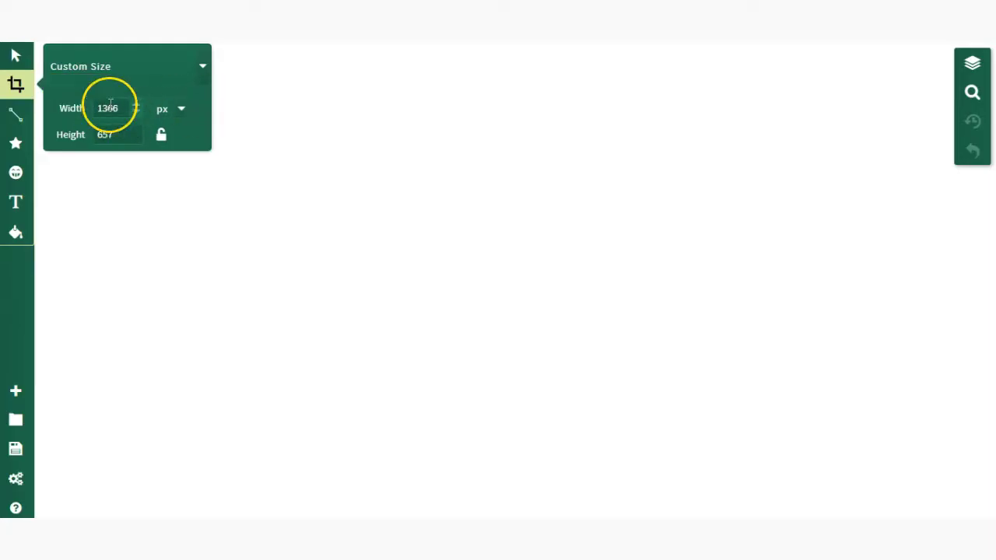
left_click(178, 110)
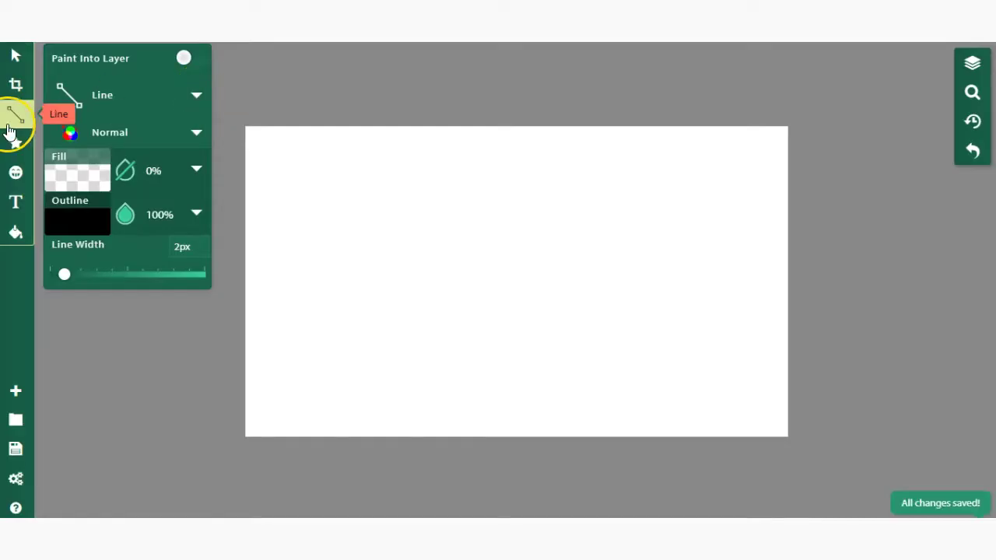
Draw a thick wavy stroke across the canvas with the Calligraphy brush
left_click(11, 116)
left_click(179, 102)
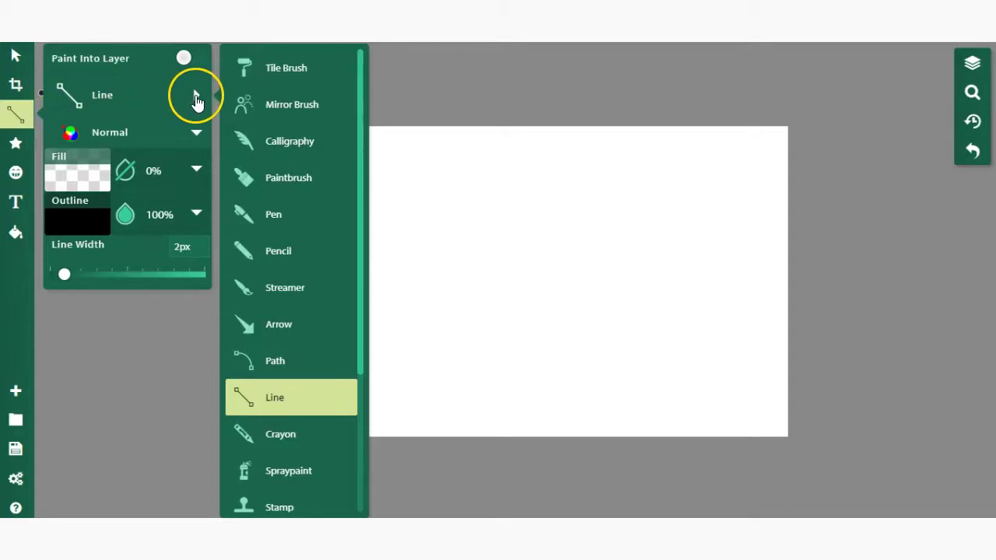
scroll(331, 113, "down", 3)
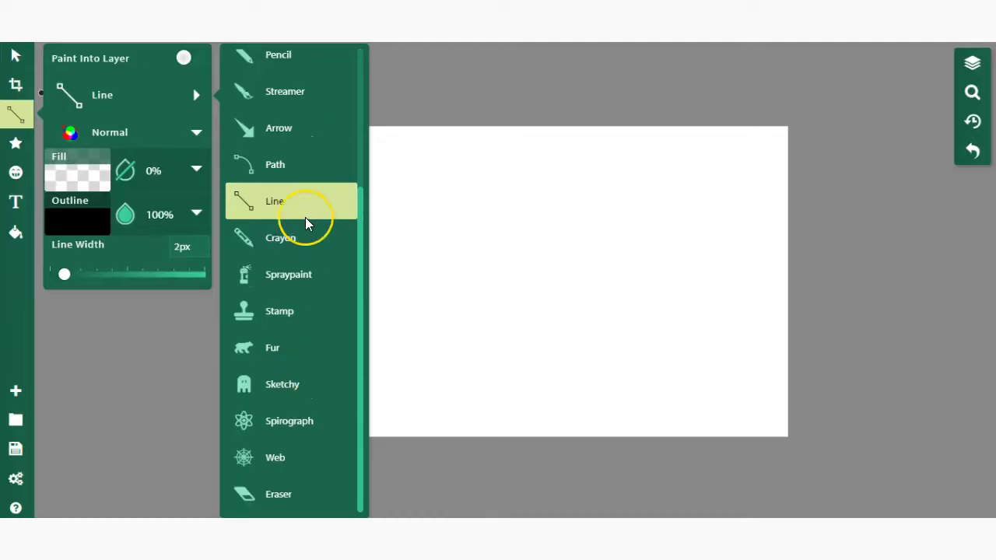
scroll(275, 202, "up", 3)
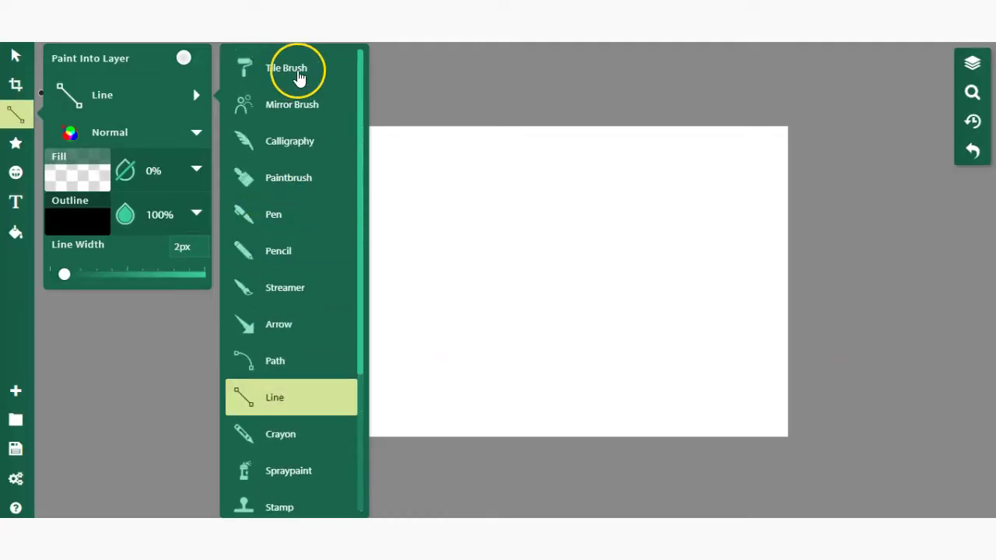
left_click(302, 142)
mouse_move(404, 273)
left_mouse_down()
mouse_move(480, 215)
mouse_move(541, 246)
left_mouse_up()
Draw a furry black scribble below the wave with the Fur brush
left_click(16, 114)
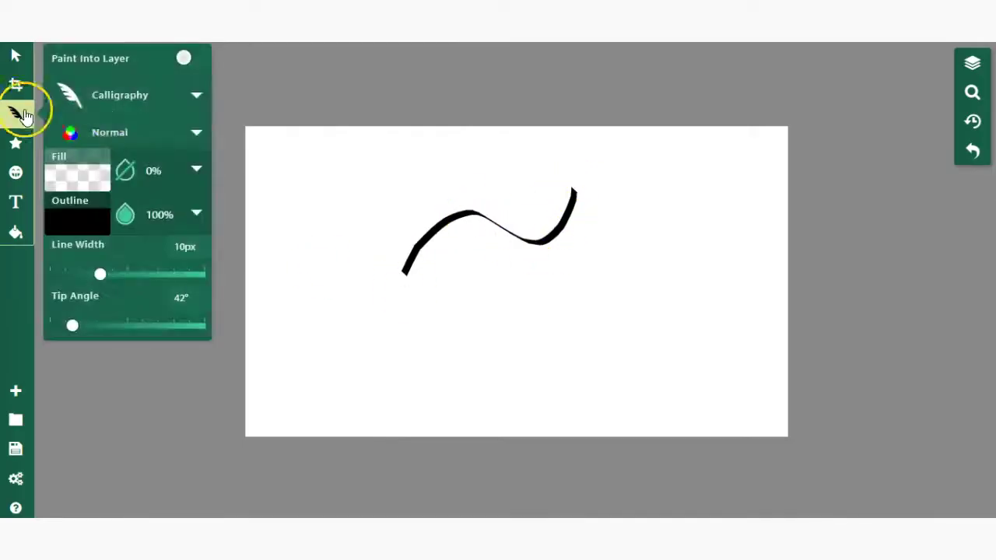
left_click(156, 98)
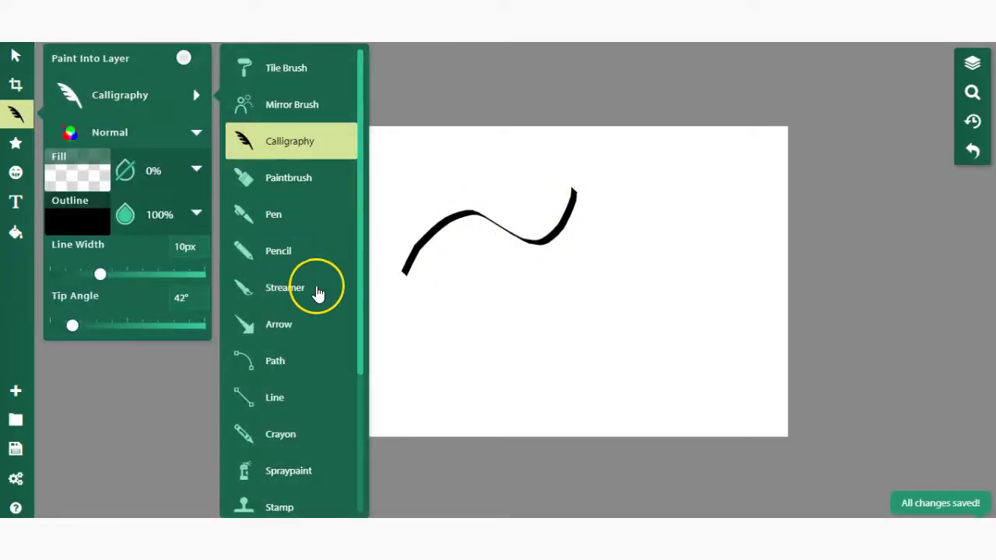
scroll(295, 339, "down", 2)
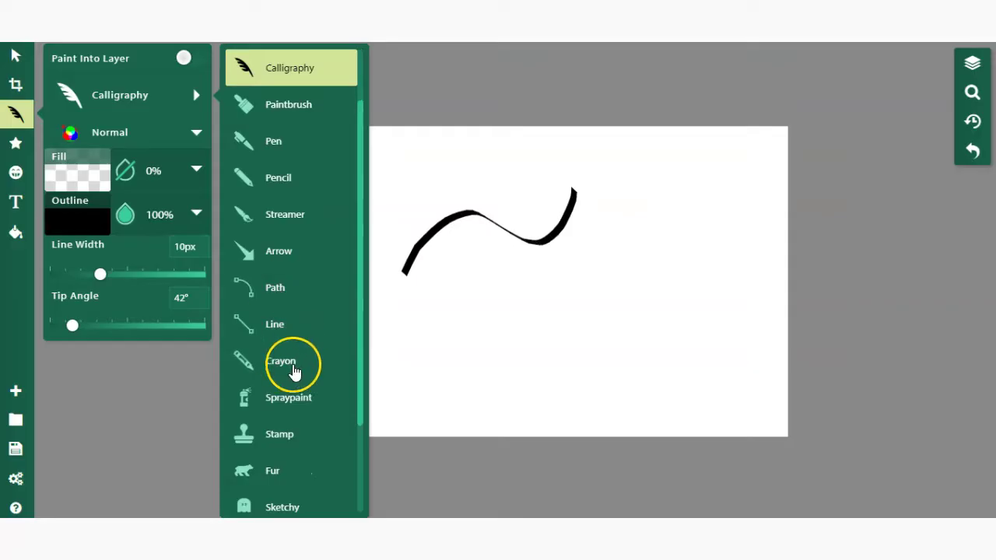
scroll(283, 401, "down", 2)
left_click(276, 400)
mouse_move(455, 319)
left_mouse_down()
mouse_move(500, 301)
mouse_move(494, 364)
mouse_move(530, 320)
mouse_move(496, 357)
mouse_move(486, 334)
mouse_move(524, 338)
mouse_move(459, 354)
left_mouse_up()
Wrap a web-mesh stroke around the wave using the Web brush
left_click(18, 115)
left_click(127, 99)
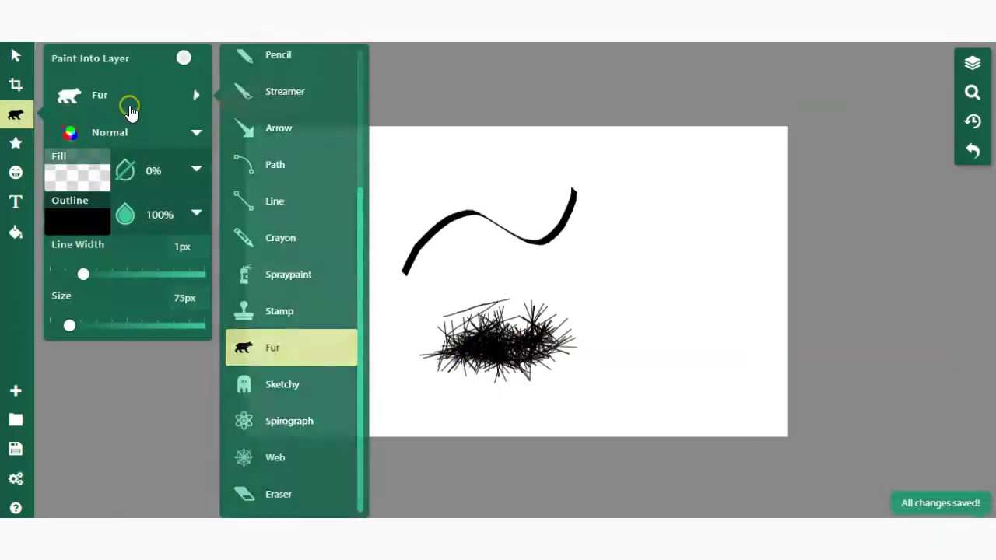
left_click(280, 457)
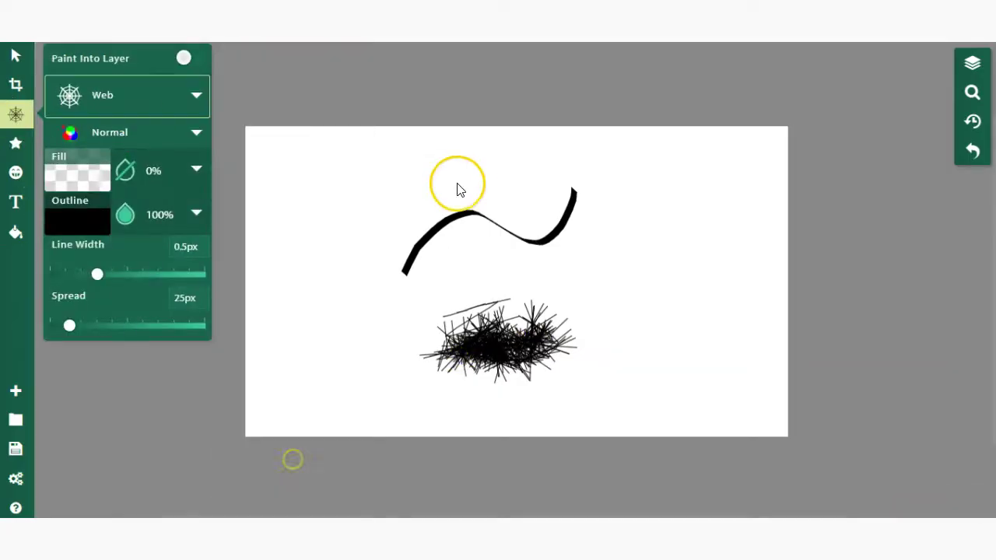
mouse_move(419, 150)
left_mouse_down()
mouse_move(334, 260)
mouse_move(499, 236)
mouse_move(378, 238)
mouse_move(447, 280)
mouse_move(494, 185)
mouse_move(623, 175)
left_mouse_up()
left_click(17, 114)
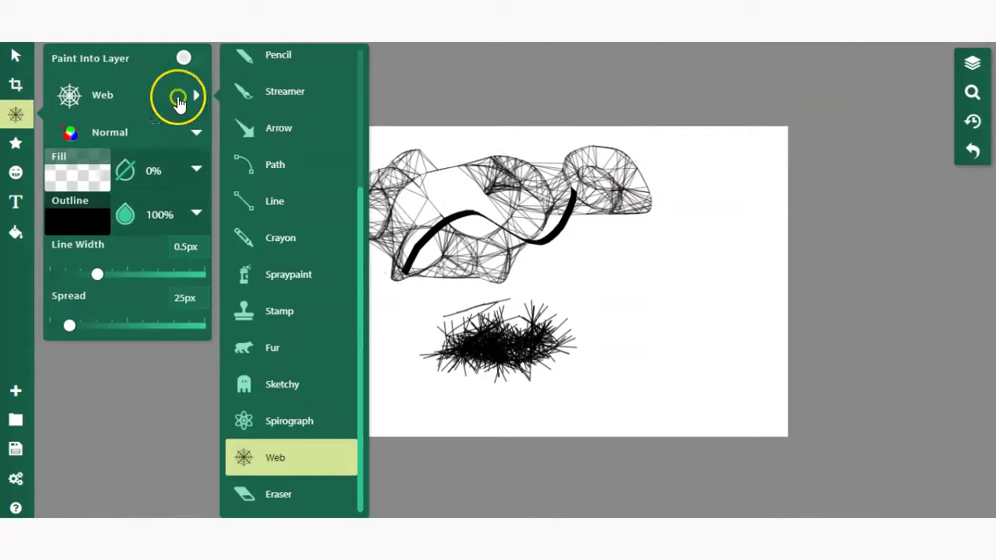
Keep the Web brush blend mode at Normal and bring up its fill colour choices
left_click(193, 133)
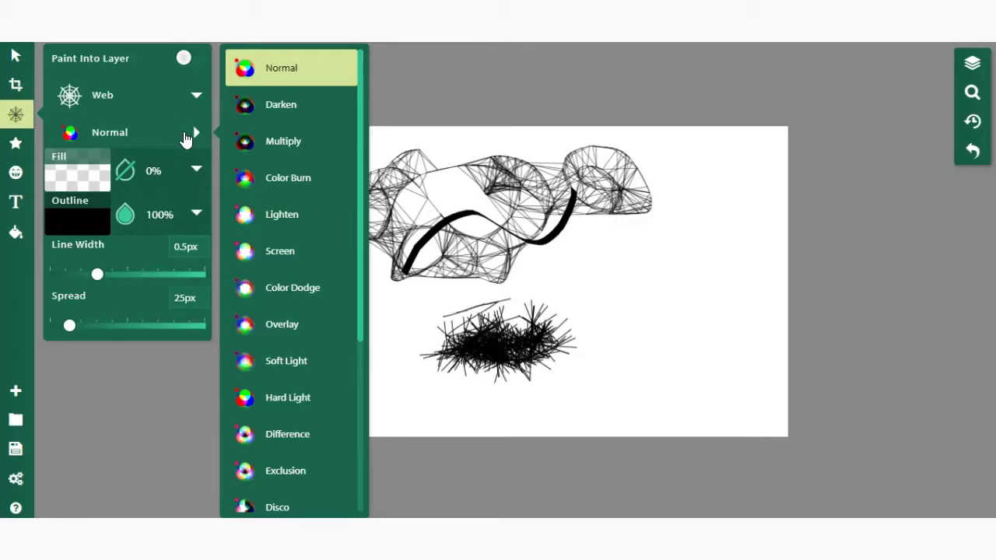
left_click(98, 137)
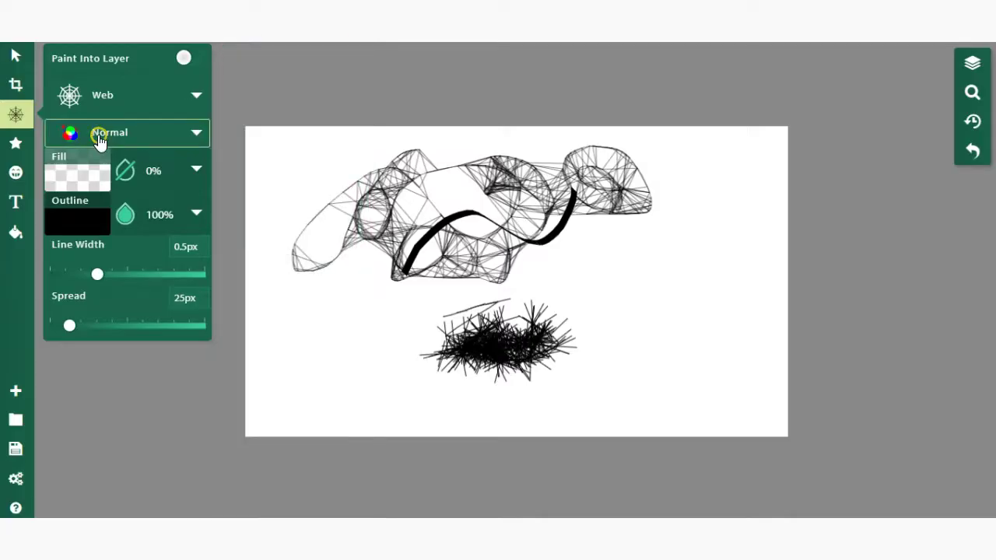
left_click(98, 136)
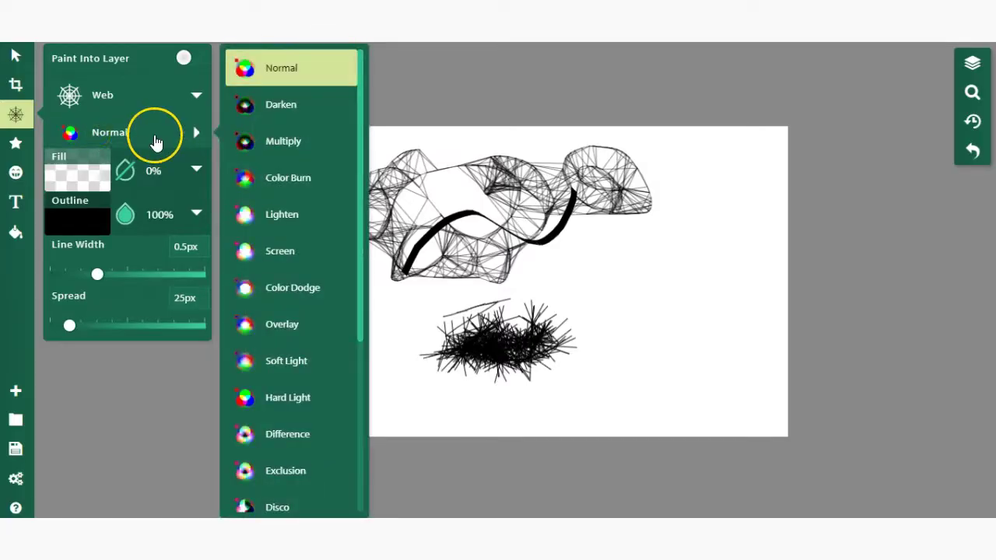
scroll(296, 195, "down", 1)
scroll(296, 194, "down", 3)
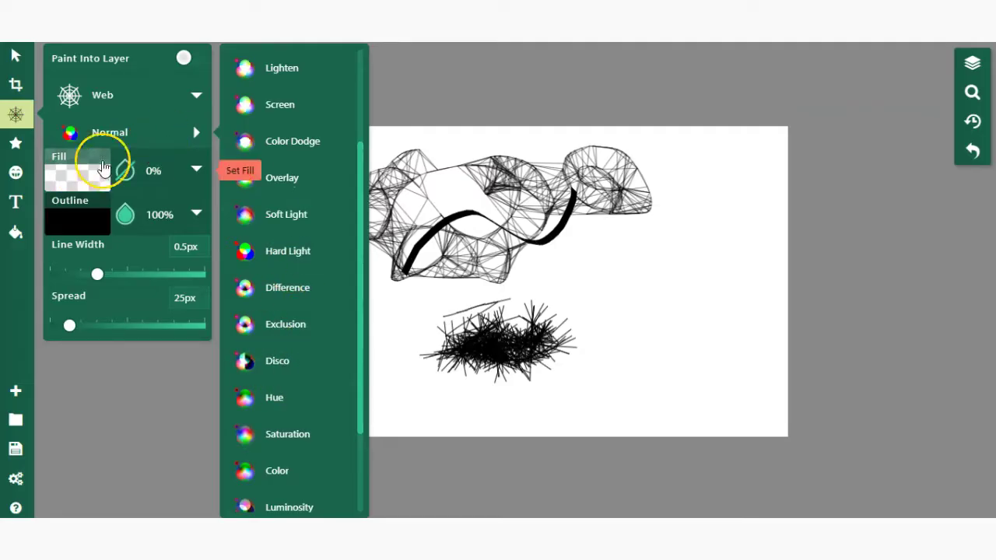
left_click(194, 132)
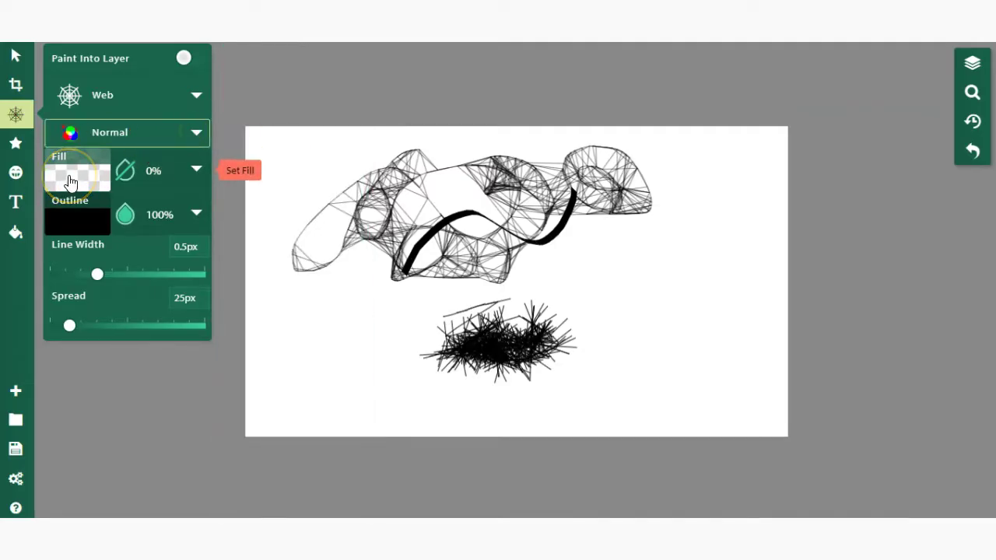
left_click(70, 182)
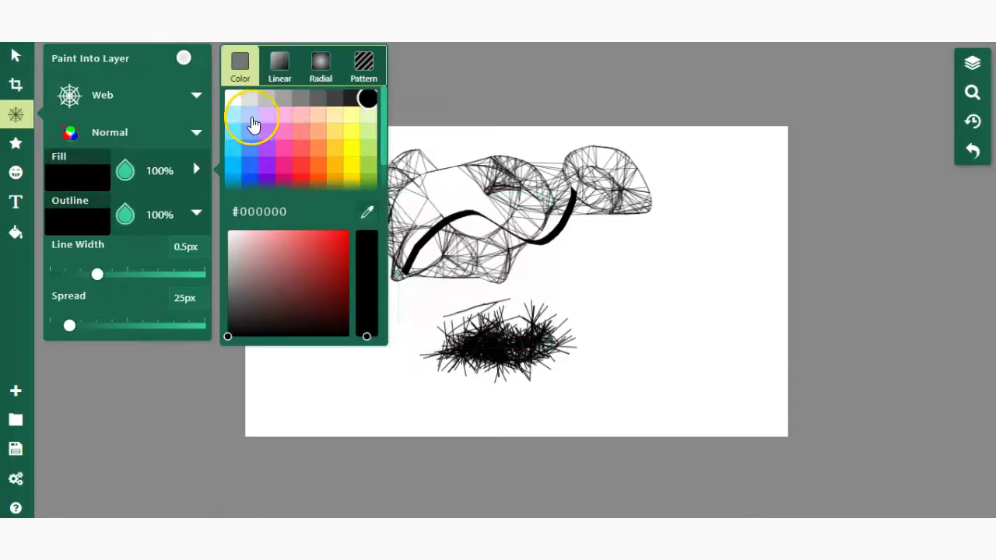
Give the Web brush a light blue fill and paint web shapes on the canvas's right
left_click(253, 123)
mouse_move(620, 265)
left_mouse_down()
mouse_move(628, 316)
mouse_move(667, 295)
mouse_move(704, 249)
mouse_move(733, 318)
mouse_move(688, 364)
mouse_move(600, 306)
left_mouse_up()
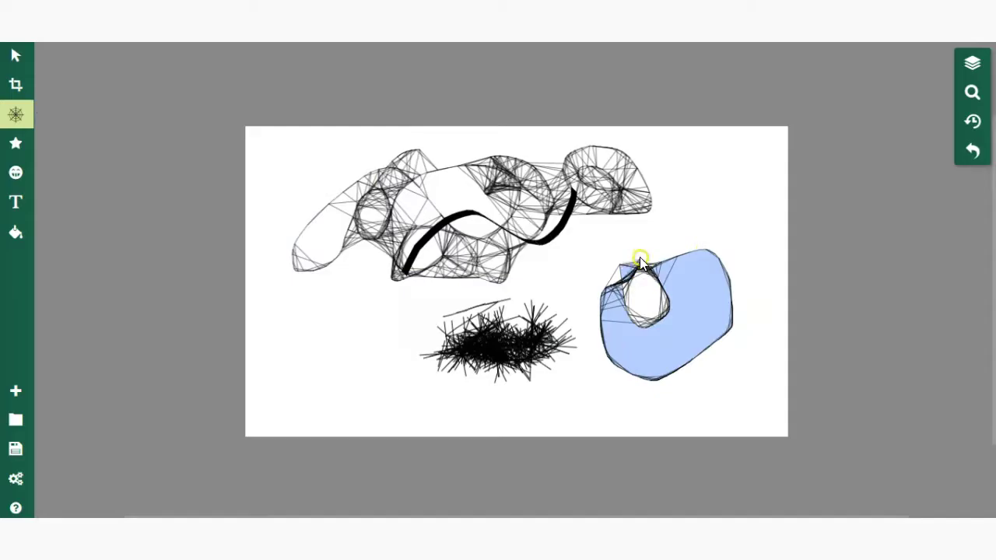
mouse_move(643, 281)
left_mouse_down()
mouse_move(658, 313)
mouse_move(698, 332)
left_mouse_up()
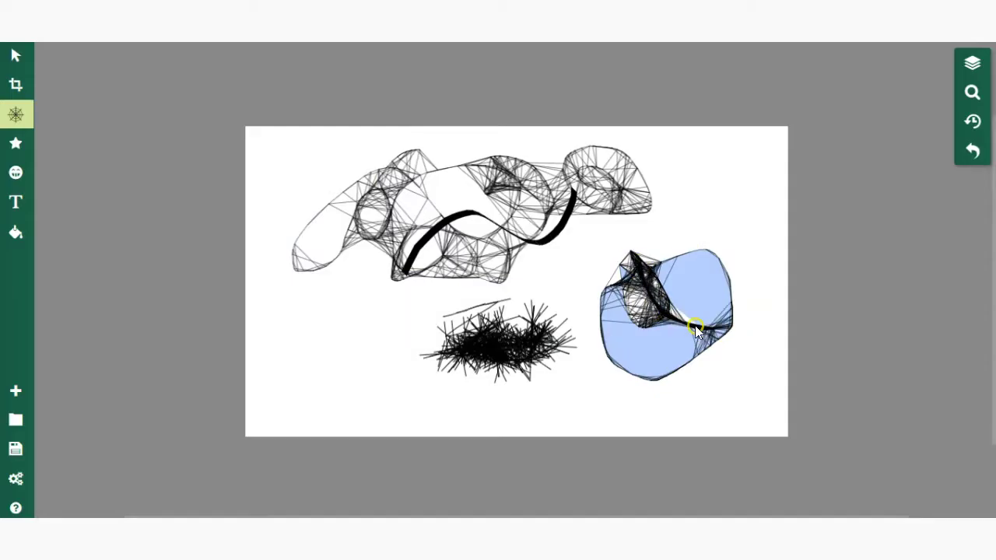
Set the Web brush outline to dark blue and draw a shape near the top-right
left_click(16, 115)
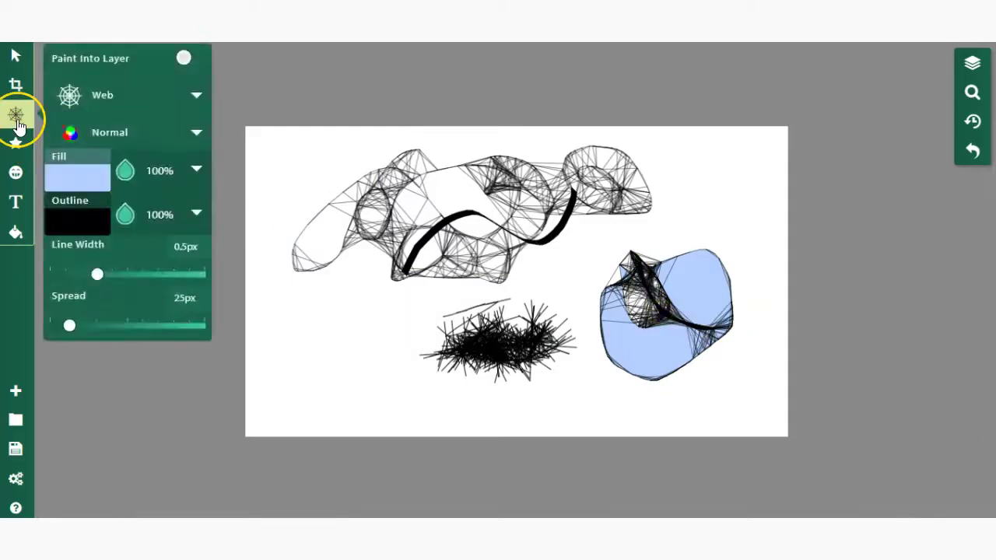
left_click(80, 222)
scroll(244, 191, "down", 1)
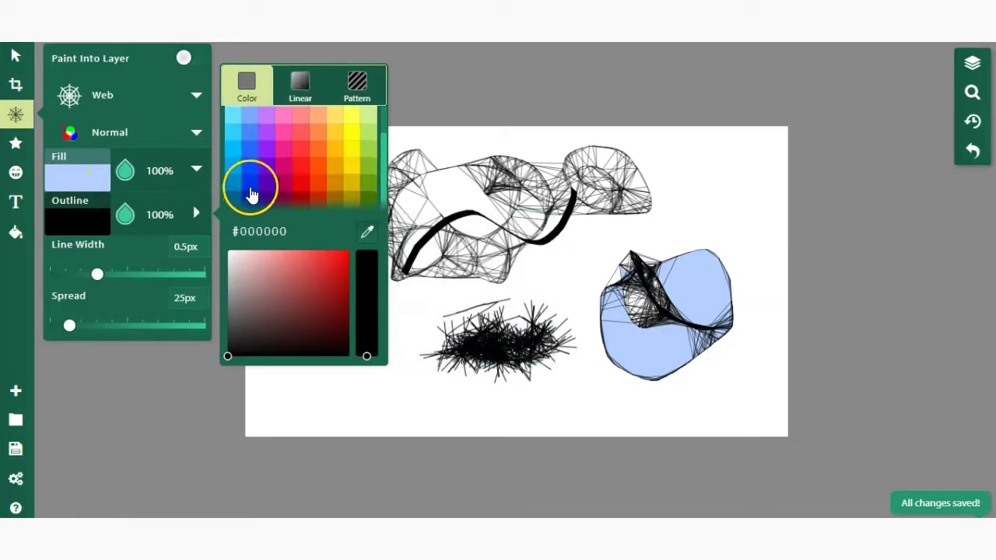
left_click(251, 195)
left_click(272, 278)
mouse_move(693, 172)
left_mouse_down()
mouse_move(695, 224)
mouse_move(660, 205)
mouse_move(750, 178)
mouse_move(696, 146)
mouse_move(703, 192)
mouse_move(731, 229)
mouse_move(669, 200)
left_mouse_up()
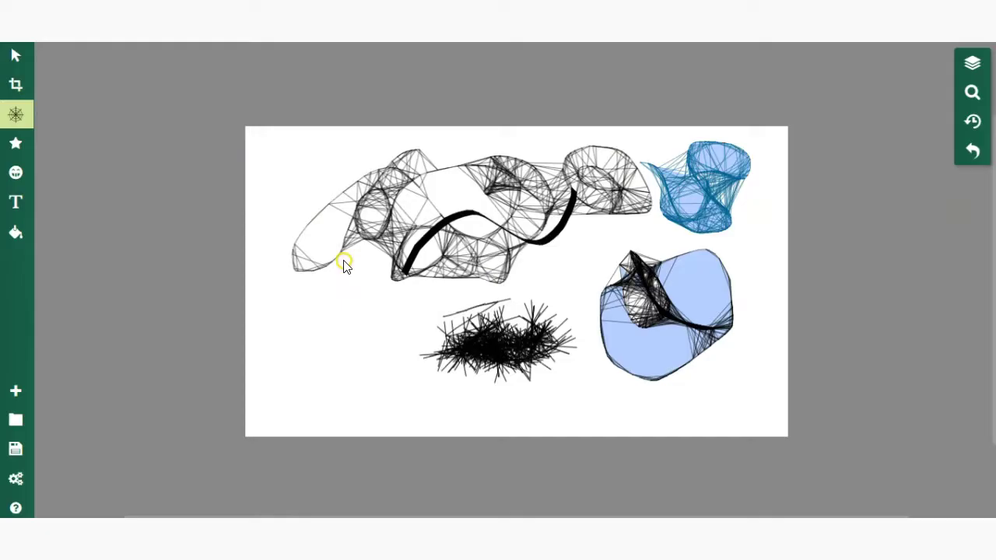
Widen the Web brush spread and draw a blue oval left of the black scribble
left_click(16, 114)
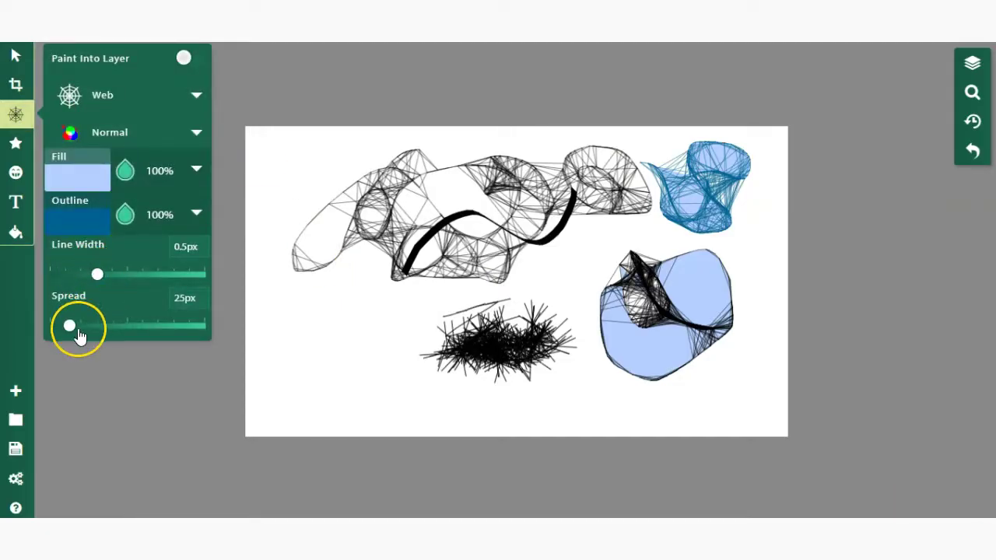
left_click_drag(69, 325, 110, 327)
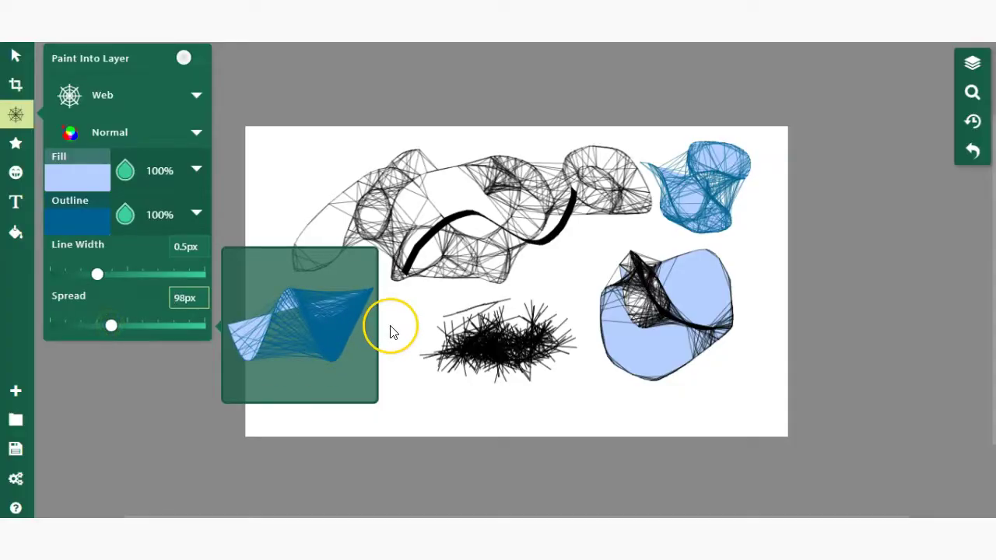
mouse_move(389, 329)
left_mouse_down()
mouse_move(410, 387)
mouse_move(452, 322)
mouse_move(338, 357)
mouse_move(428, 367)
left_mouse_up()
left_click(16, 114)
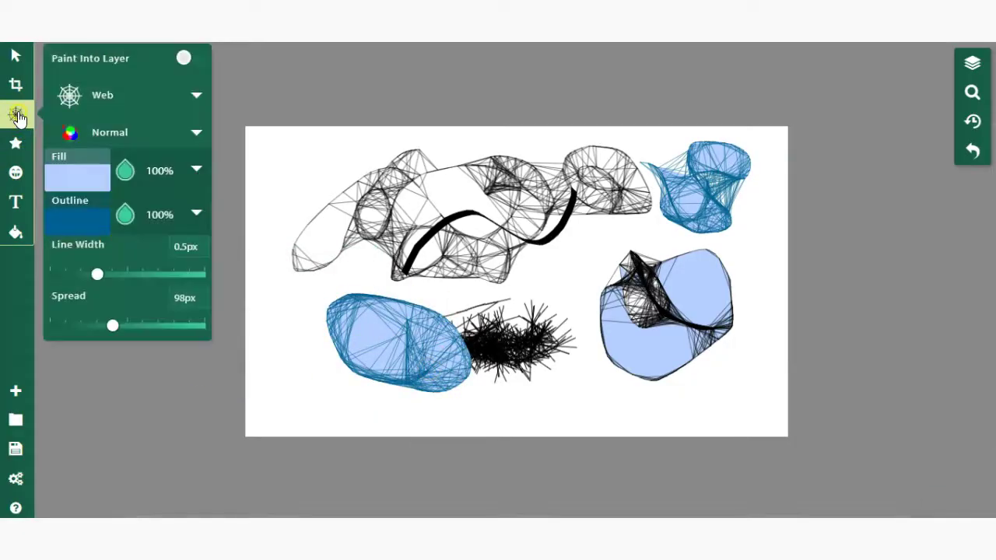
Place a Spiral star shape near the canvas centre
left_click(17, 144)
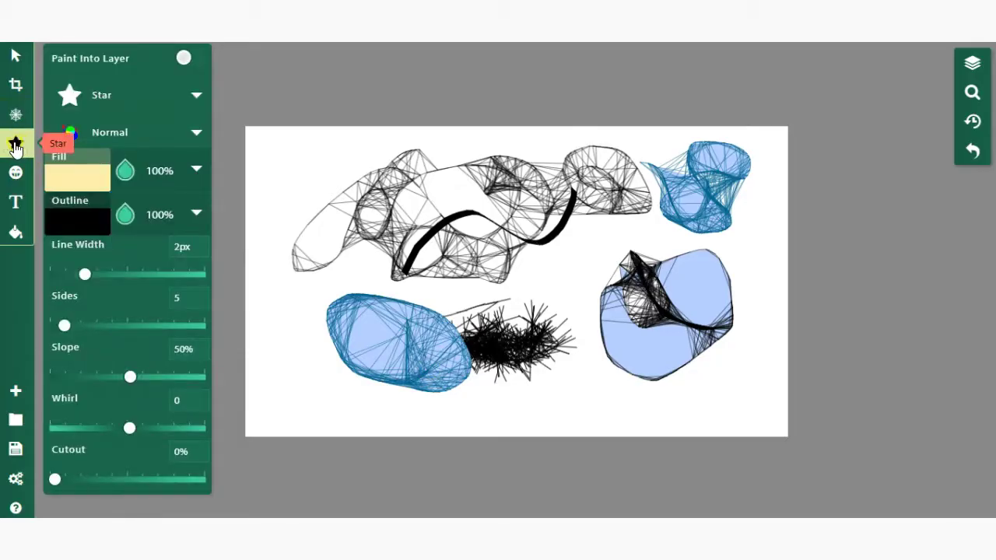
left_click(91, 94)
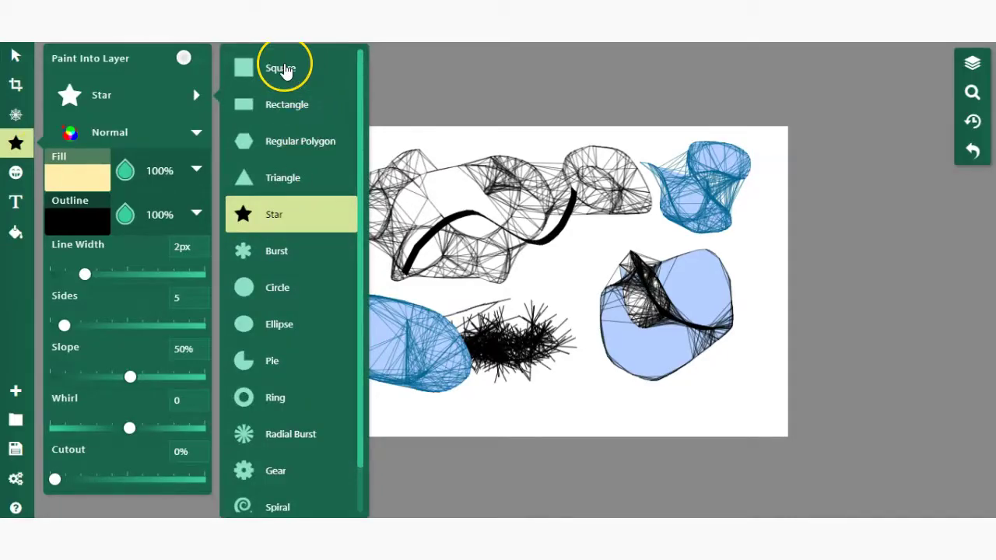
left_click(117, 92)
left_click(101, 94)
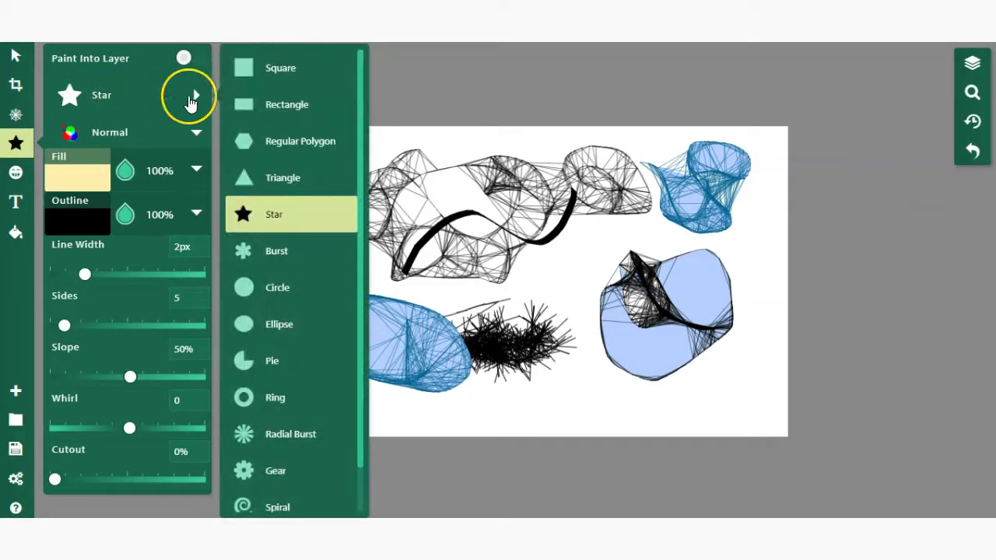
scroll(289, 319, "down", 1)
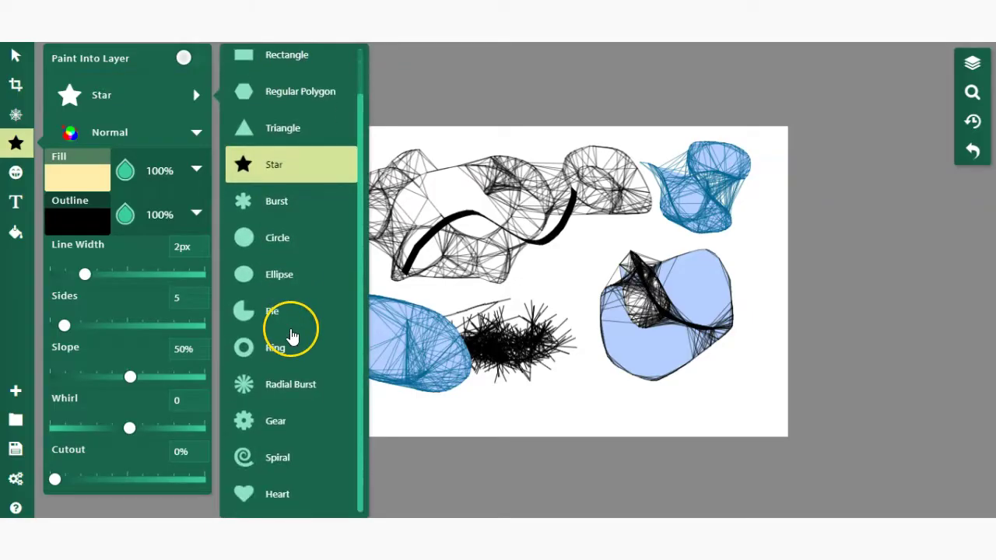
left_click(282, 458)
left_click(564, 262)
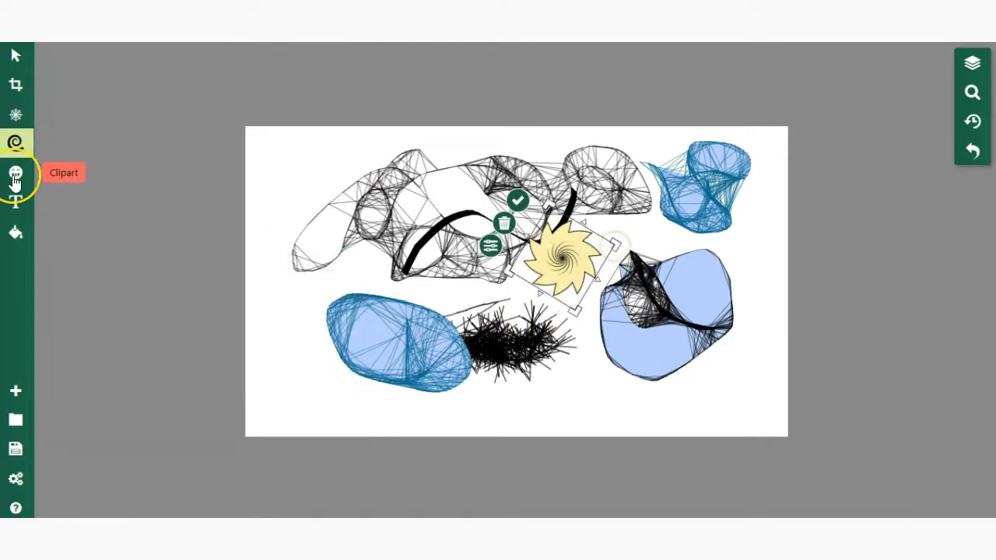
Fill the spiral with a blue pattern and set Coils to 1.71 and Spread to 49%
left_click(15, 144)
left_click(74, 181)
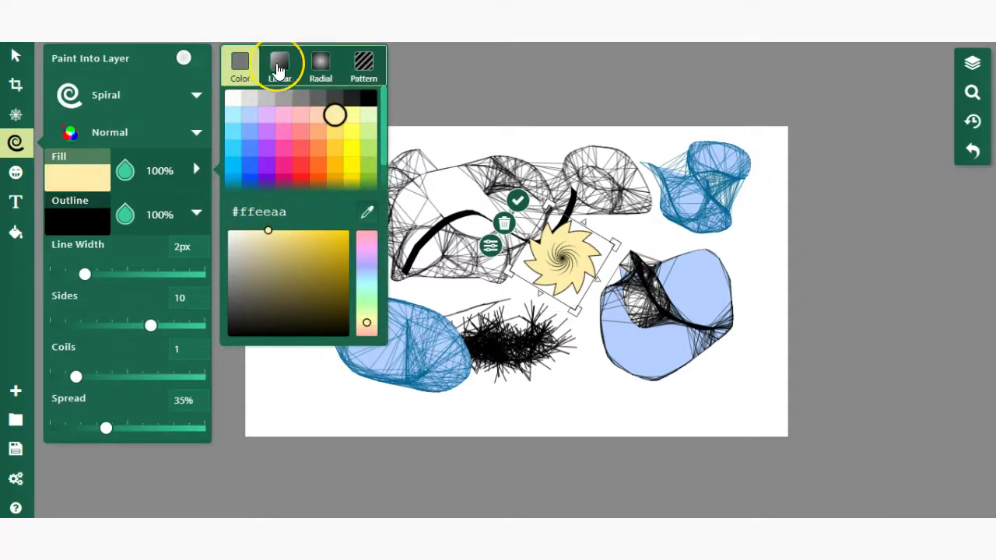
left_click(370, 70)
left_click(266, 163)
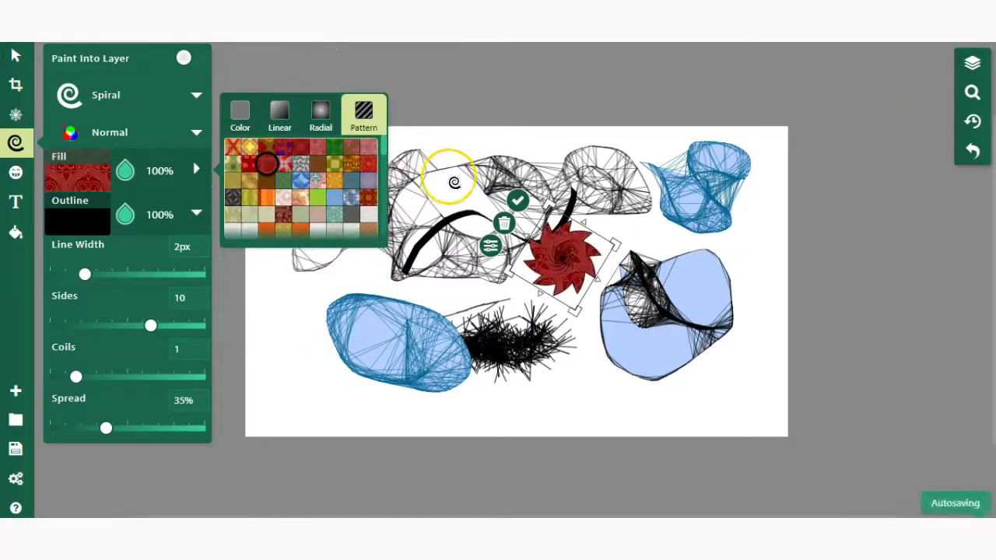
left_click(334, 197)
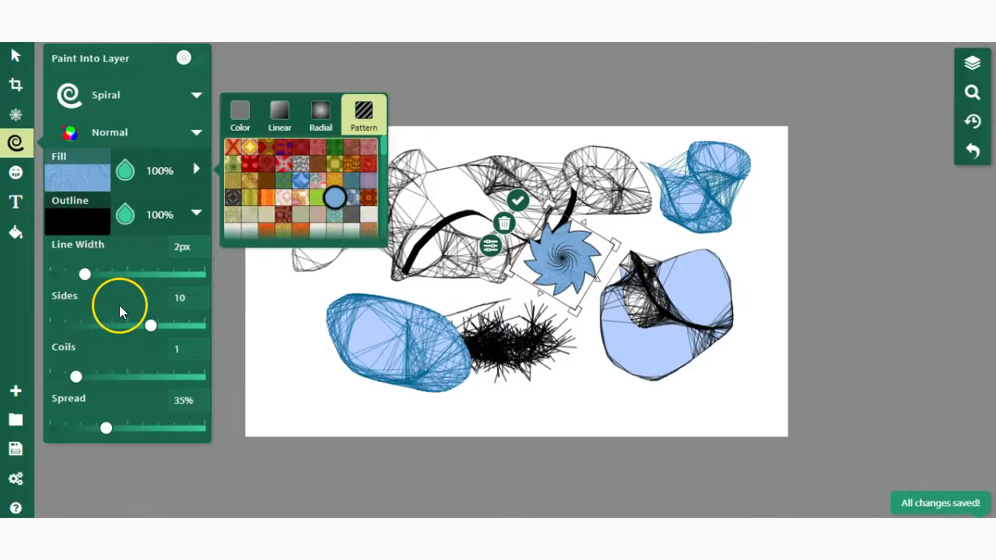
left_click_drag(78, 378, 89, 377)
left_click_drag(106, 427, 125, 427)
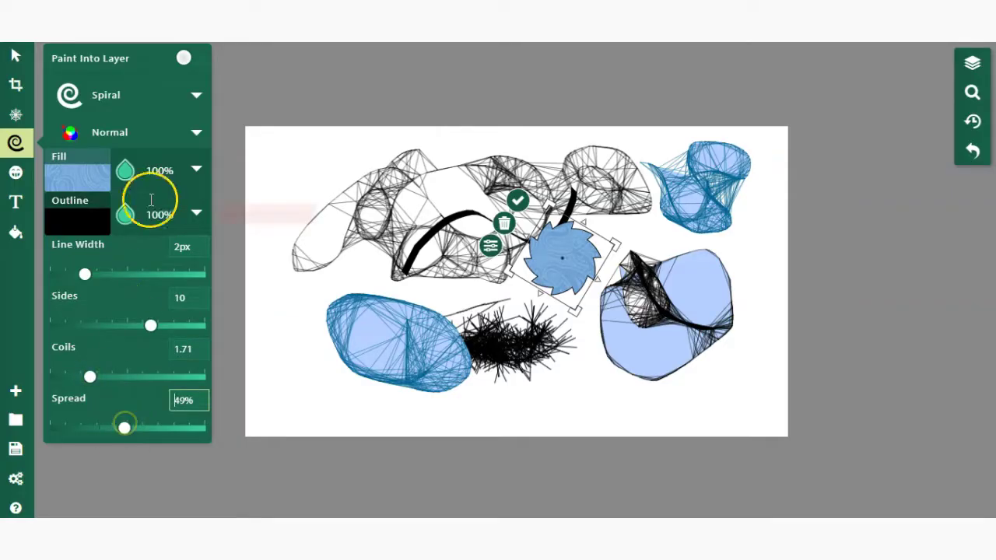
left_click(138, 102)
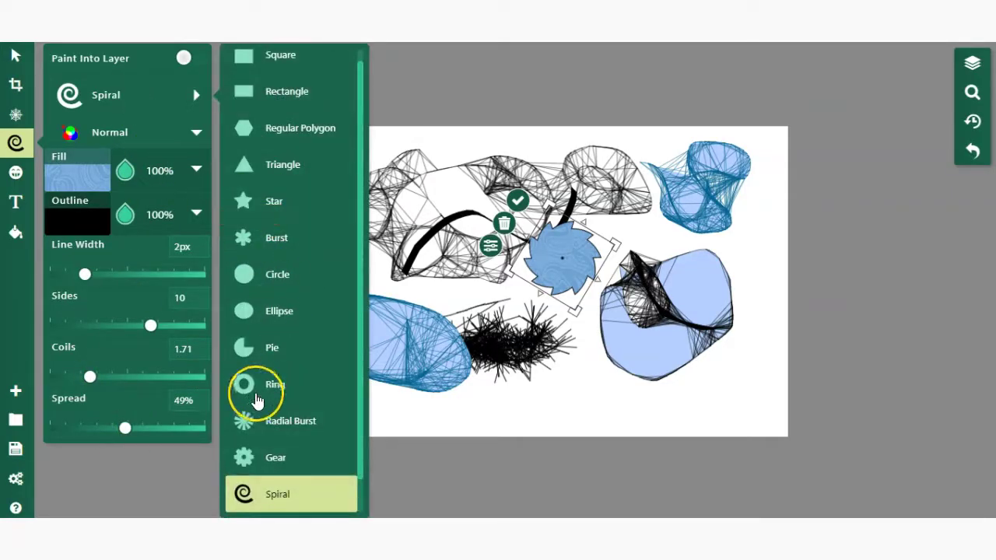
left_click(17, 173)
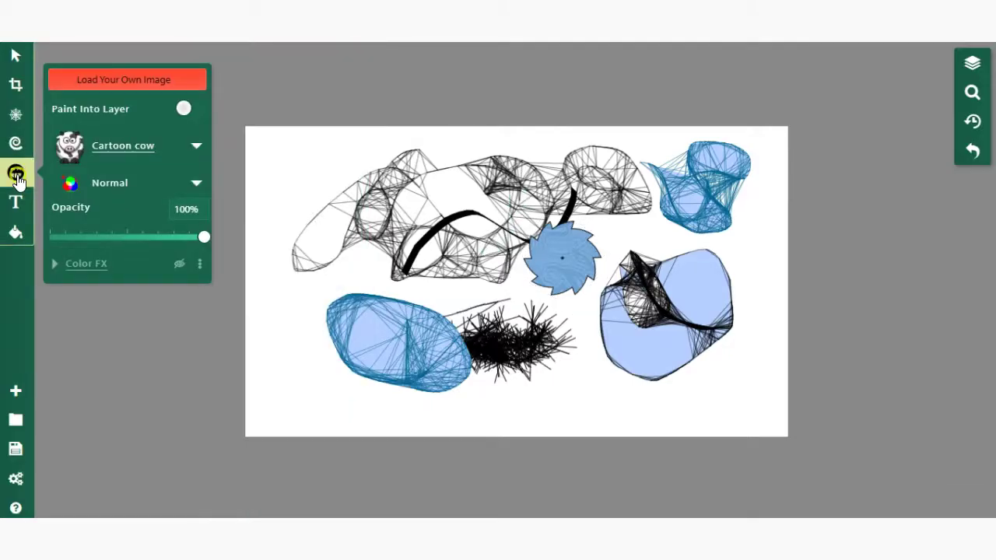
Search the clip-art gallery for 'dog'
left_click(158, 82)
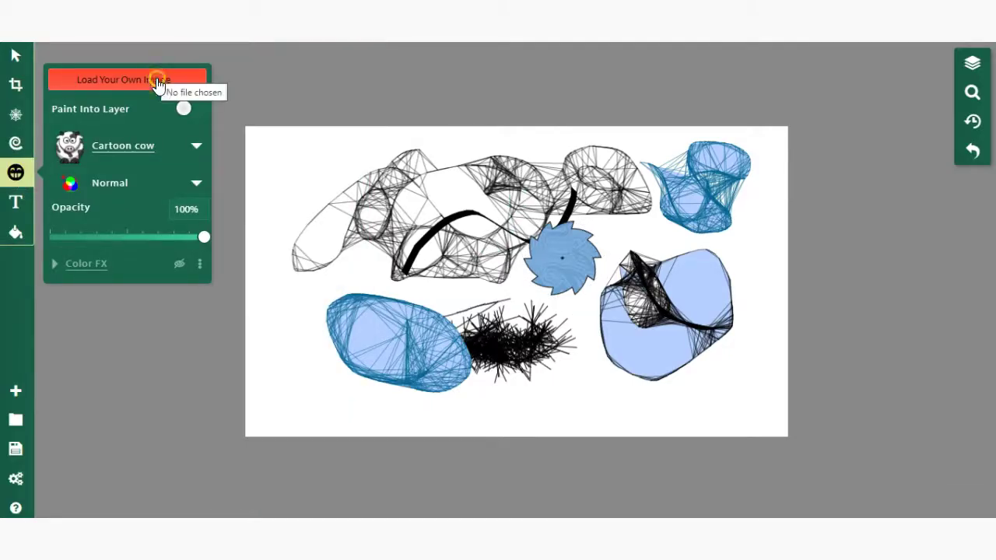
left_click(196, 145)
scroll(322, 211, "down", 1)
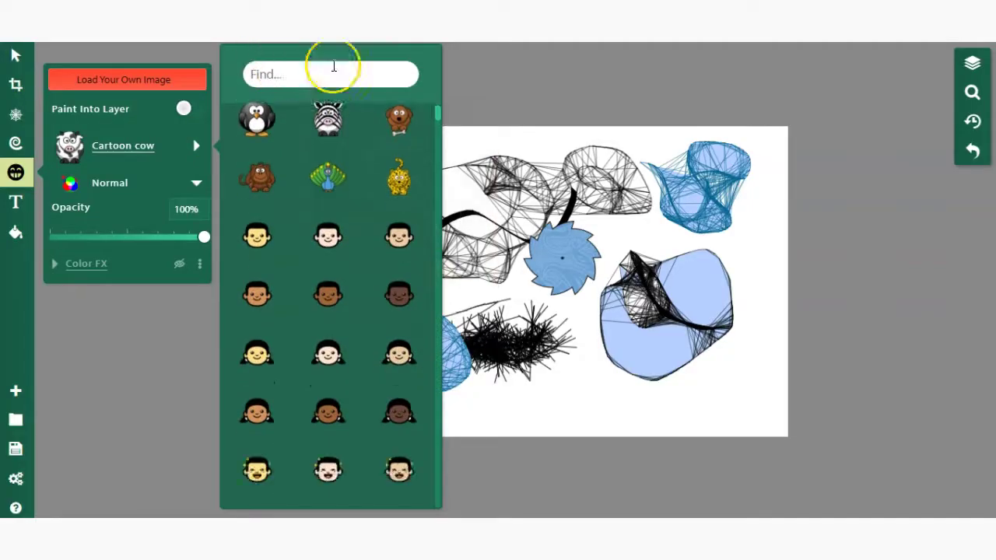
scroll(385, 202, "down", 2)
scroll(388, 214, "down", 2)
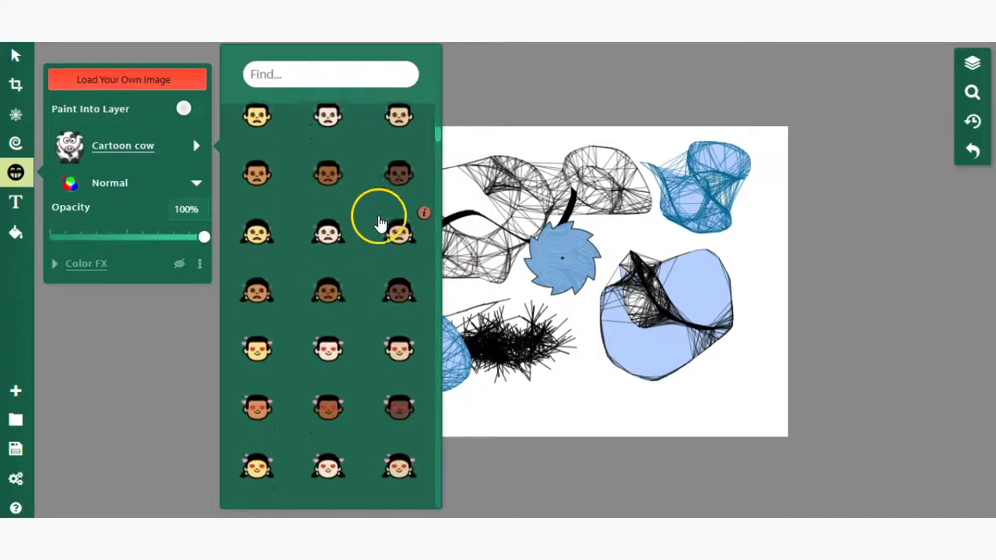
left_click(305, 76)
type("dog")
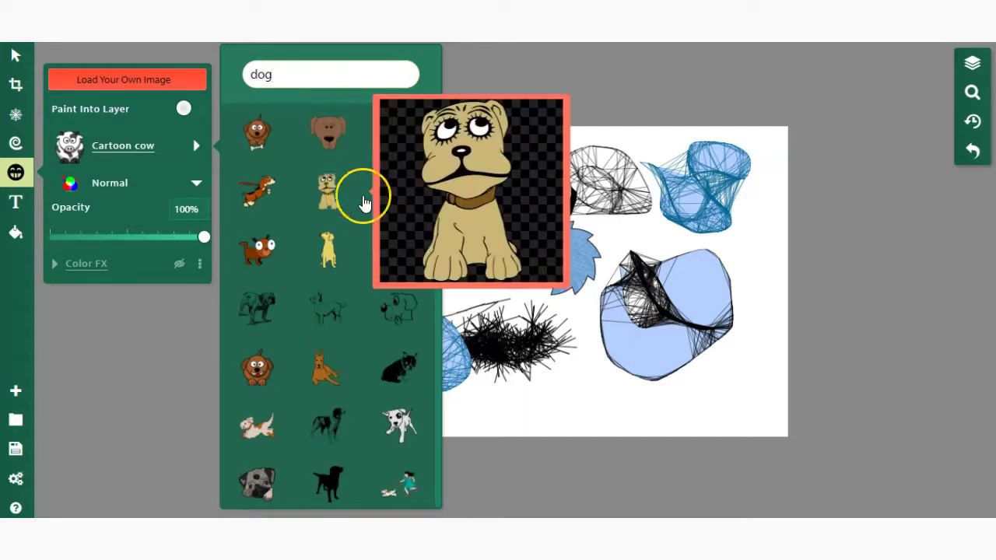
Stamp the brown cartoon dog onto the canvas and move it to the upper-left
mouse_move(385, 201)
left_click(274, 393)
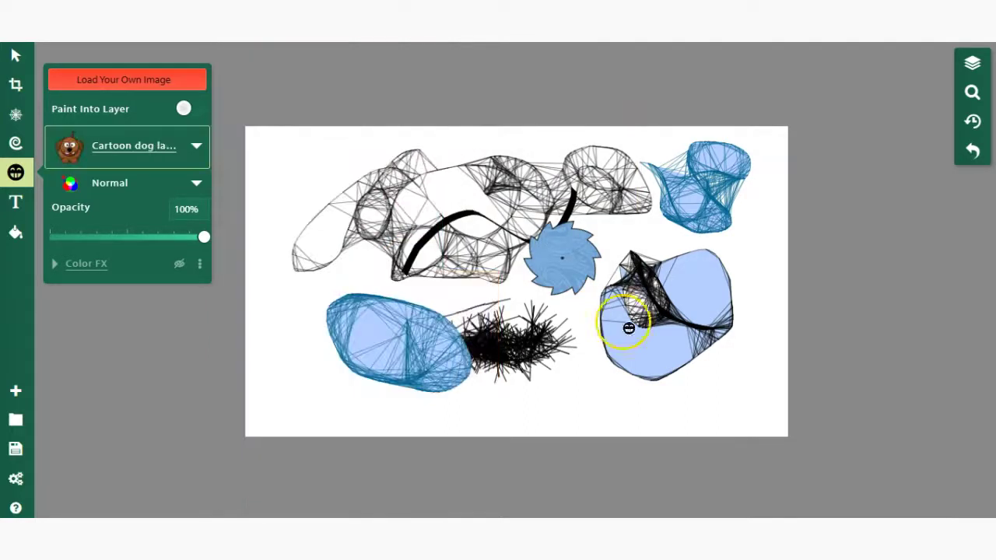
left_click(601, 340)
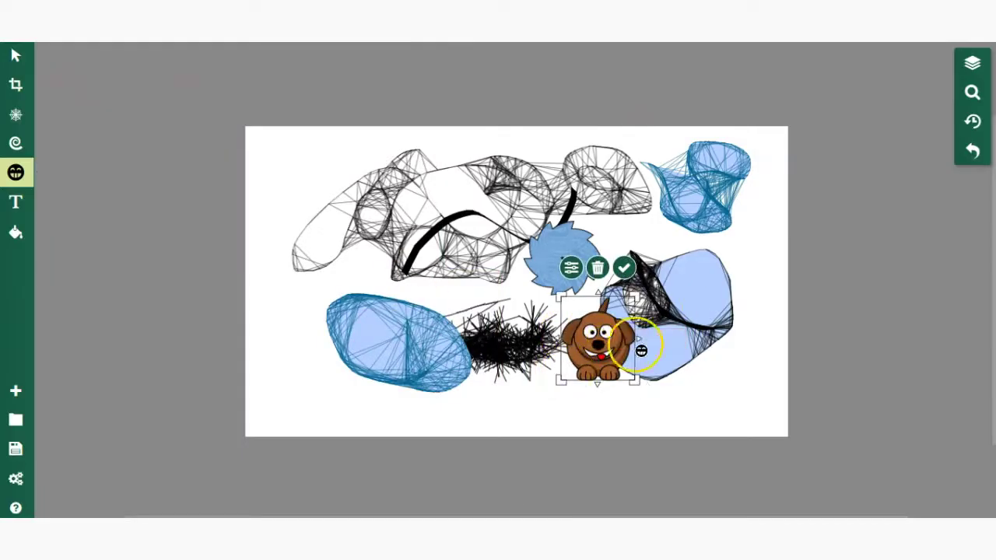
left_click_drag(594, 356, 318, 184)
Set the dog to about 96% opacity and Color Dodge, then move it into the blue oval
left_click(16, 171)
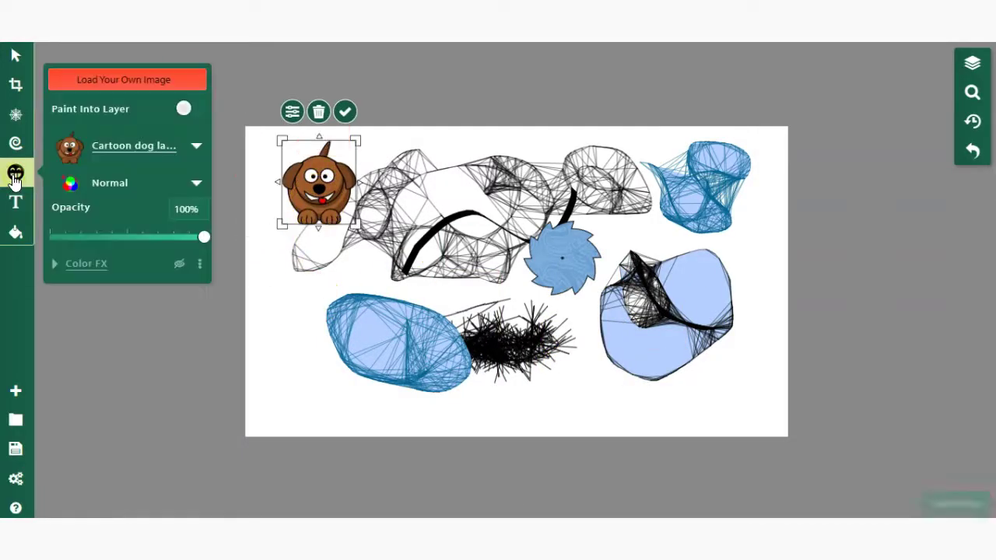
left_click_drag(163, 225, 267, 244)
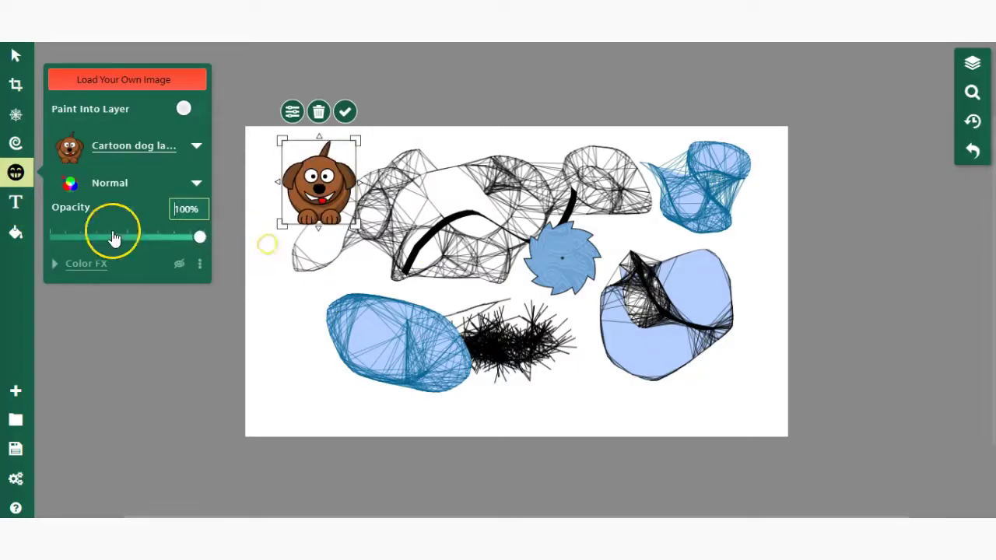
left_click(194, 183)
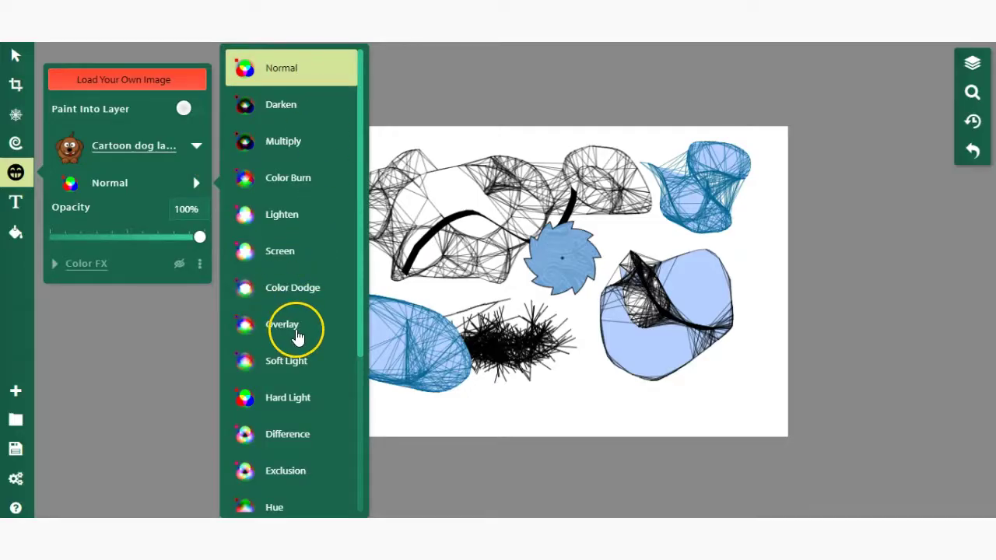
left_click(294, 287)
mouse_move(289, 203)
left_mouse_down()
mouse_move(420, 261)
mouse_move(382, 369)
mouse_move(359, 346)
left_mouse_up()
left_click(213, 286)
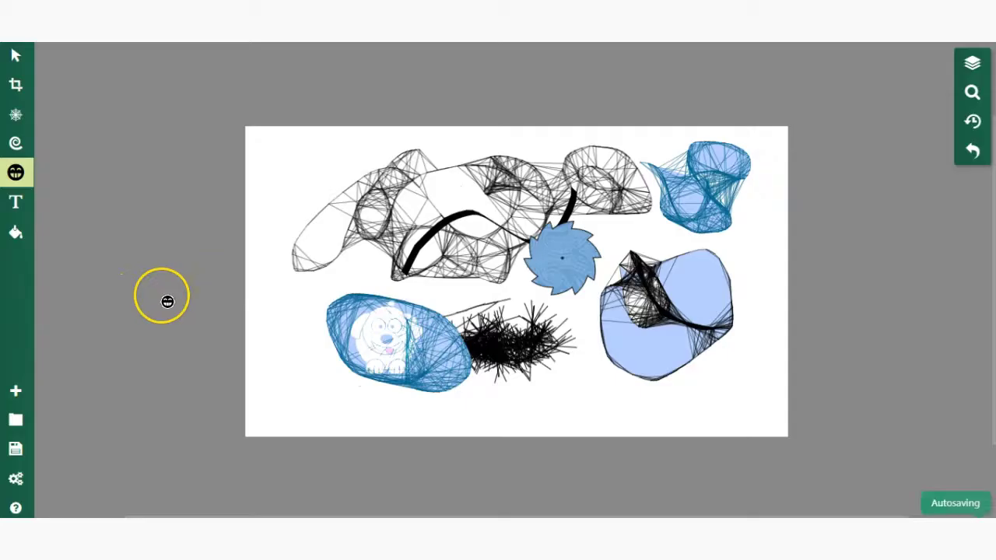
Add a large 'Sketchpad' title in Source Sans Pro across the top of the canvas
left_click(16, 206)
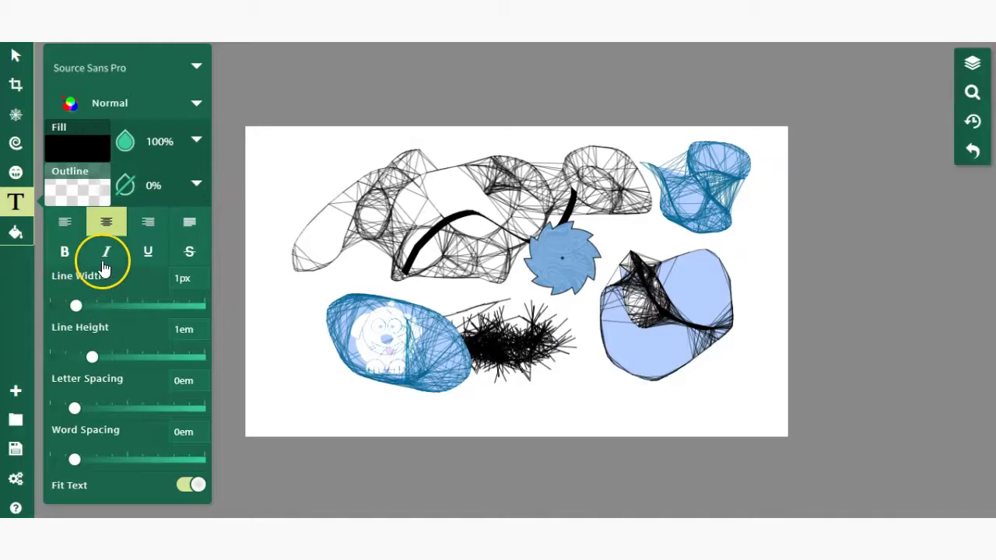
left_click(118, 72)
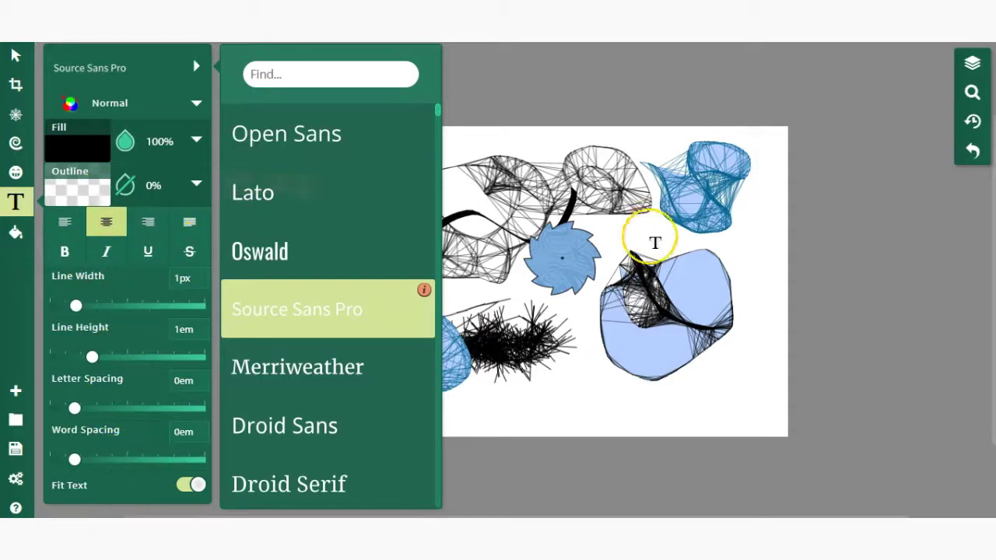
left_click(534, 404)
type("Sketchpad")
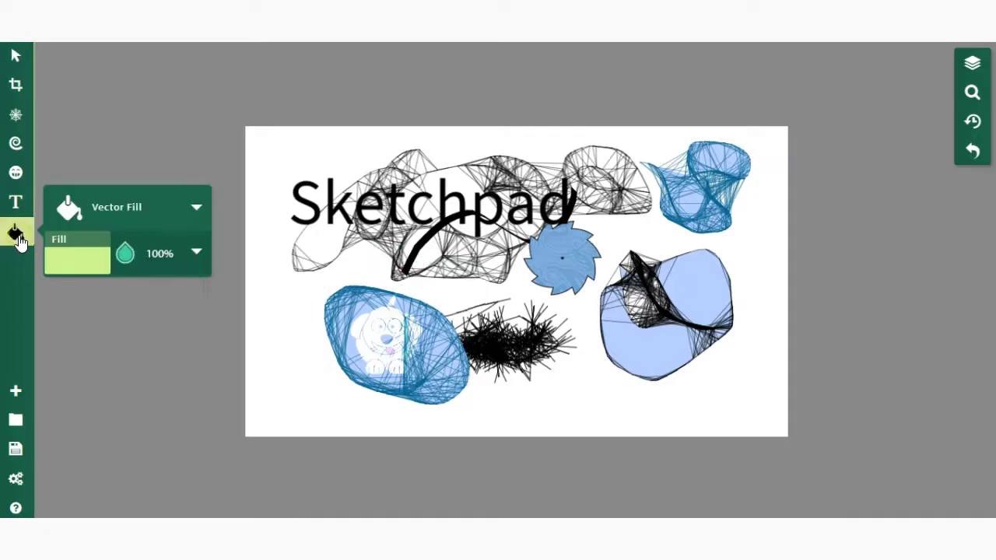
Fill the lower-right shape, top-right shape and spiral gear light green, leaving the title black
left_click(72, 210)
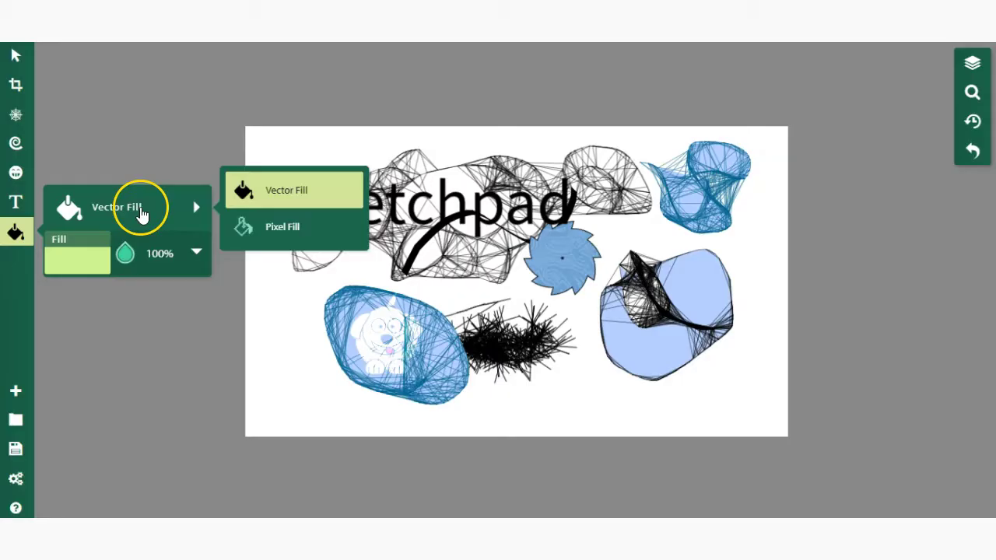
left_click(659, 343)
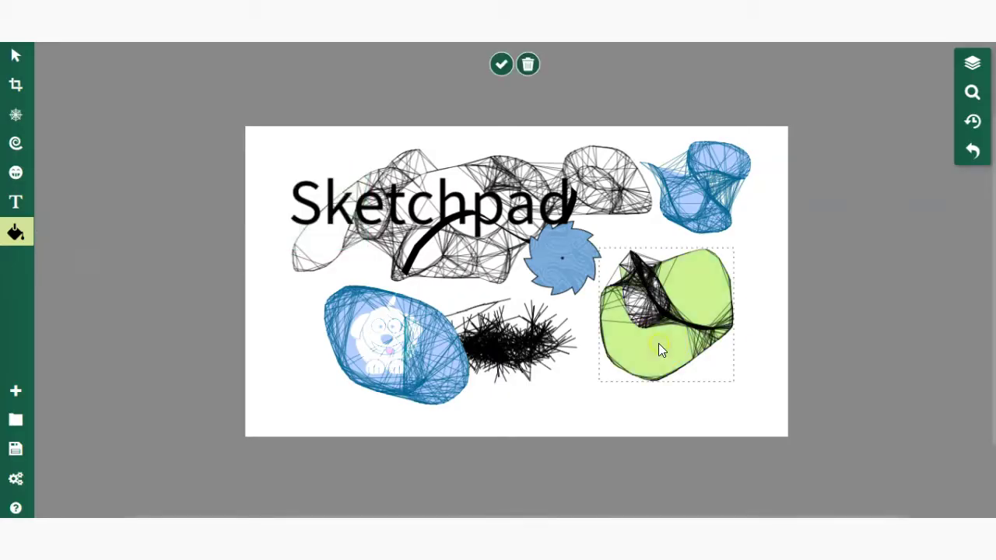
left_click(697, 196)
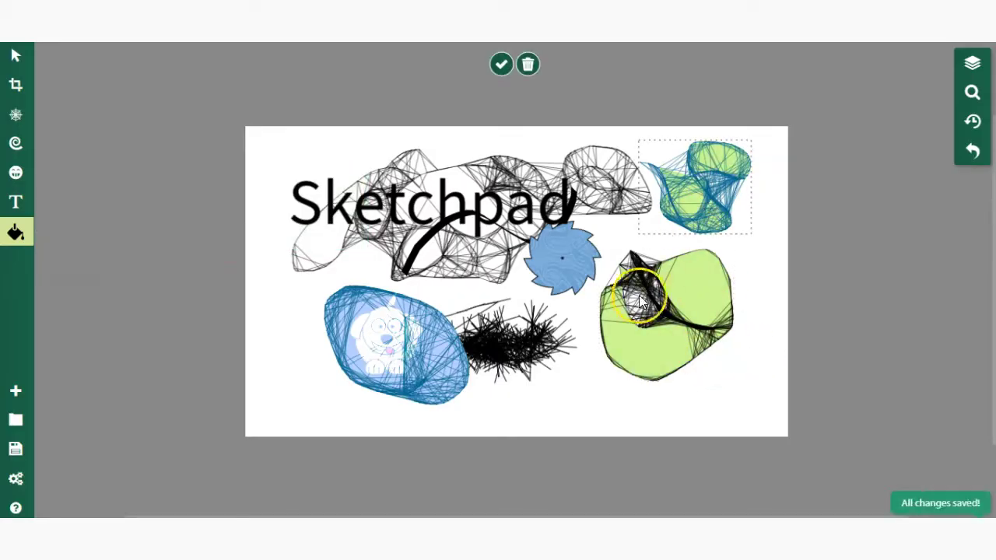
left_click(533, 259)
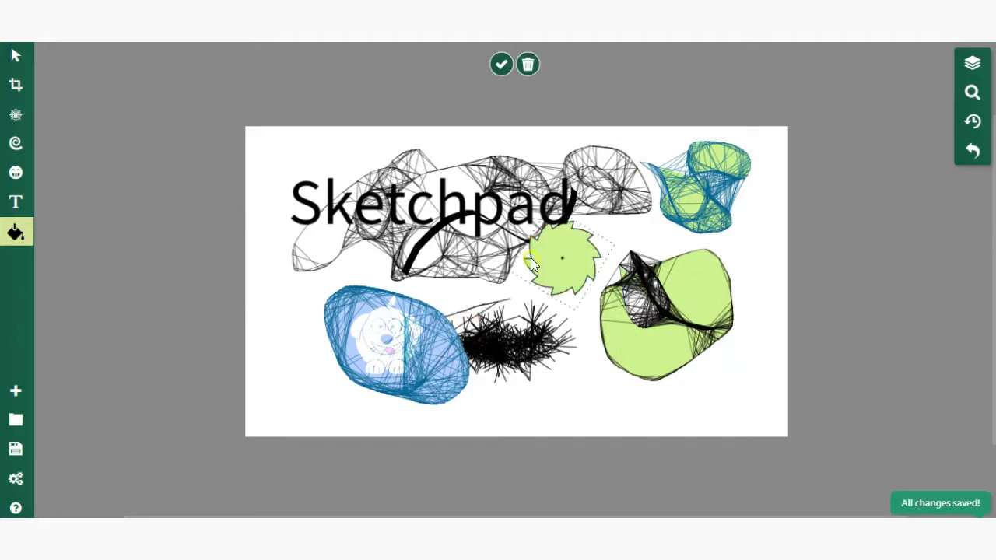
left_click(440, 182)
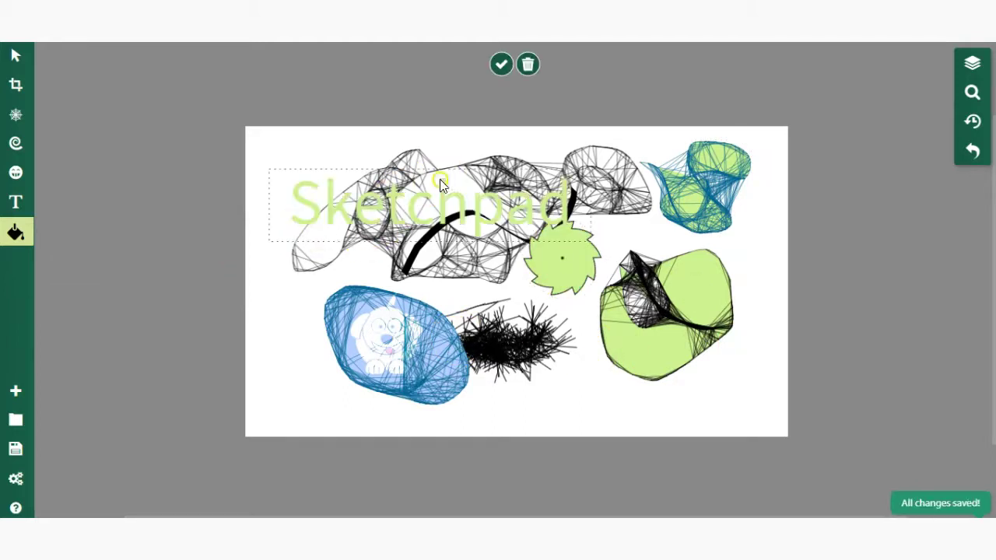
key("ctrl+z")
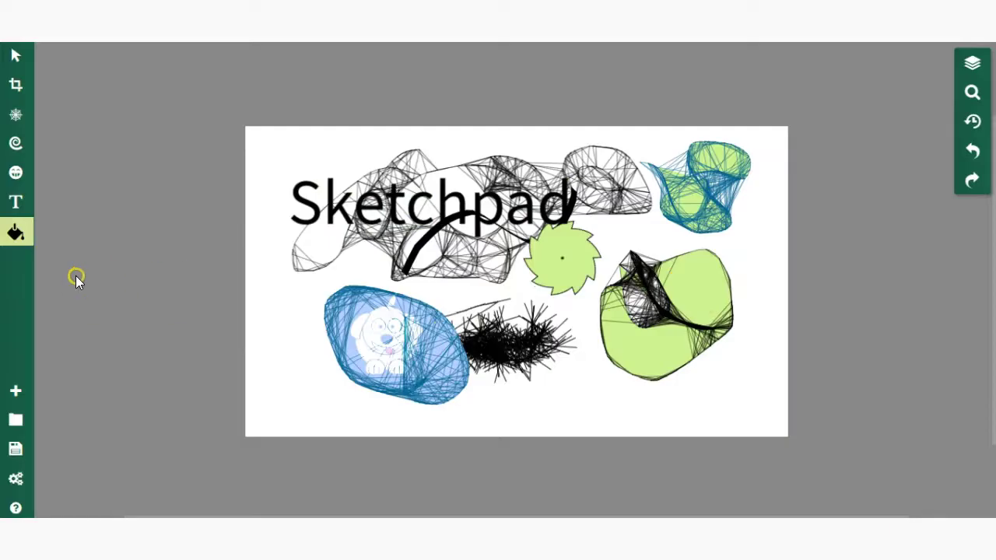
left_click(330, 209)
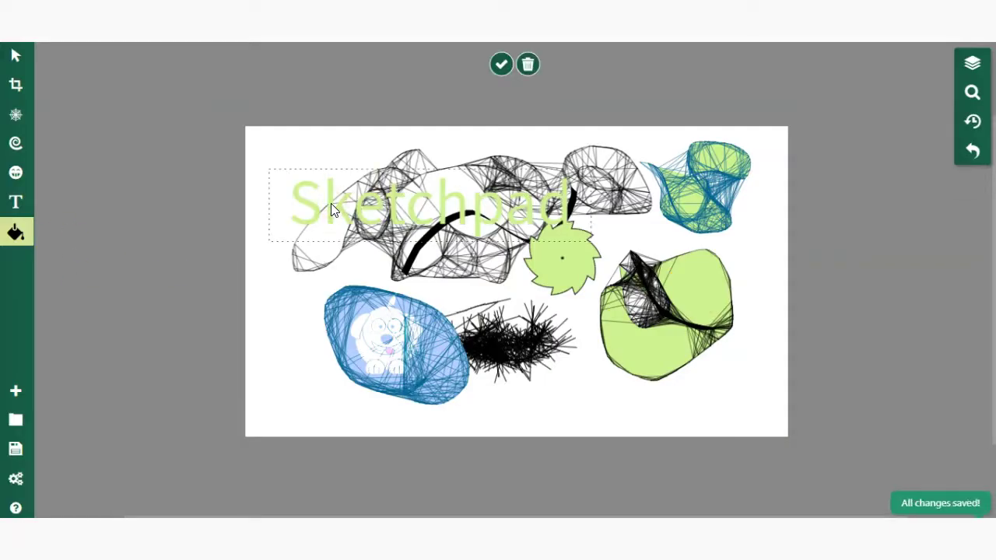
key("ctrl+z")
left_click(17, 234)
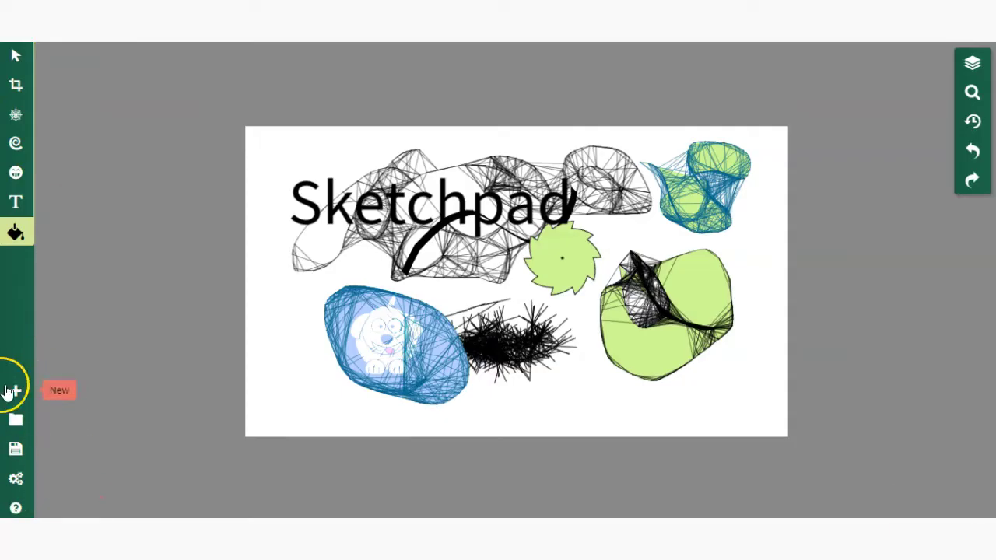
Create a new 741×424 px Blueprint canvas, Drawing-1, and view it among saved drawings
left_click(10, 396)
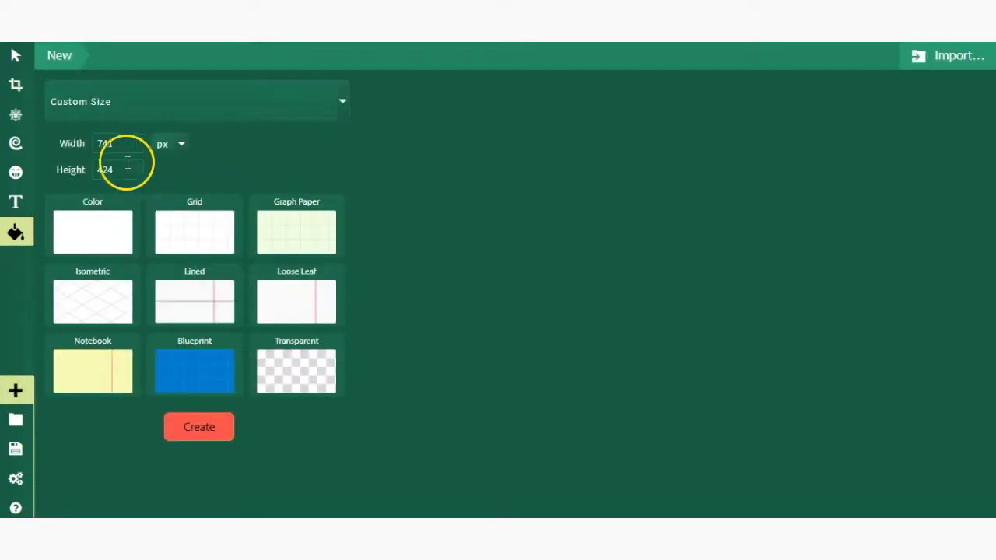
left_click(211, 371)
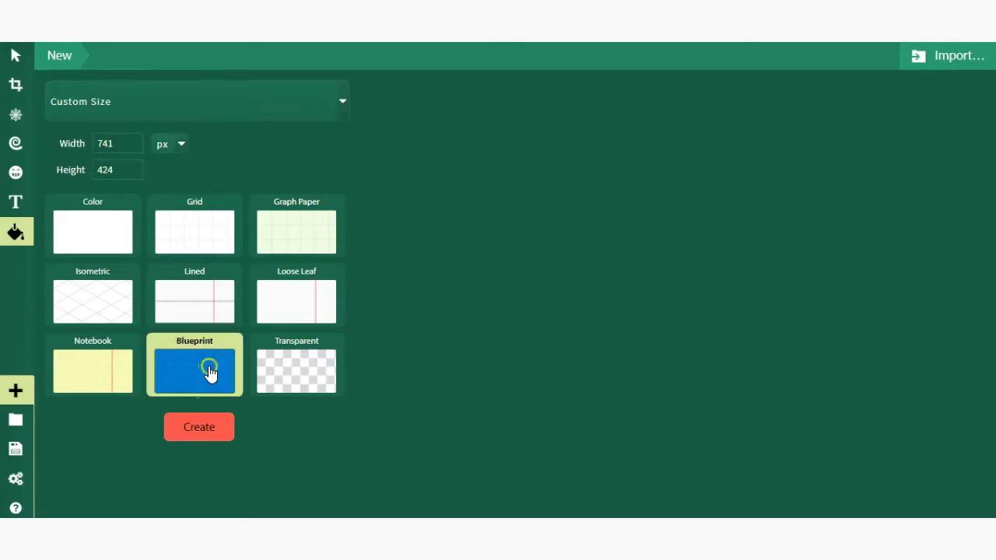
left_click(16, 390)
left_click(14, 393)
left_click(201, 428)
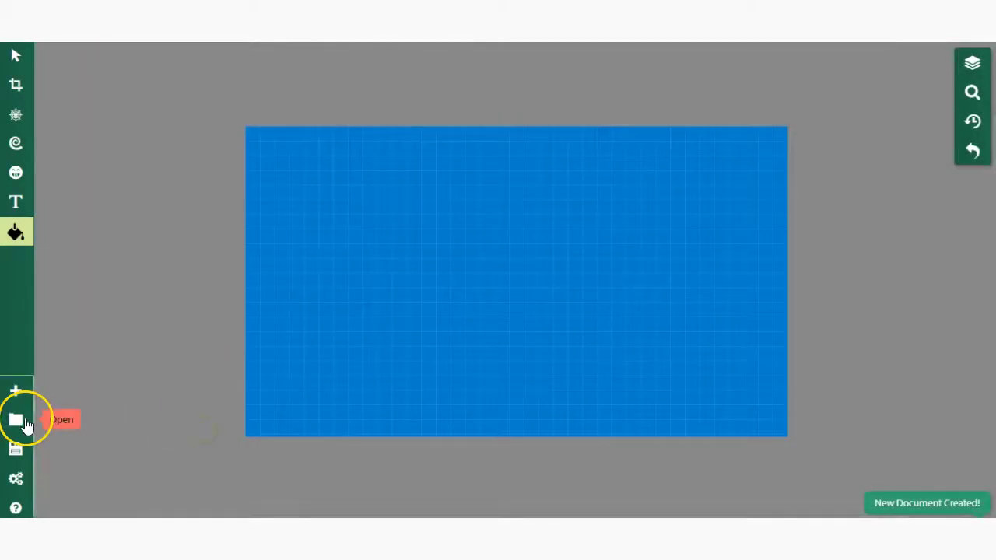
left_click(17, 420)
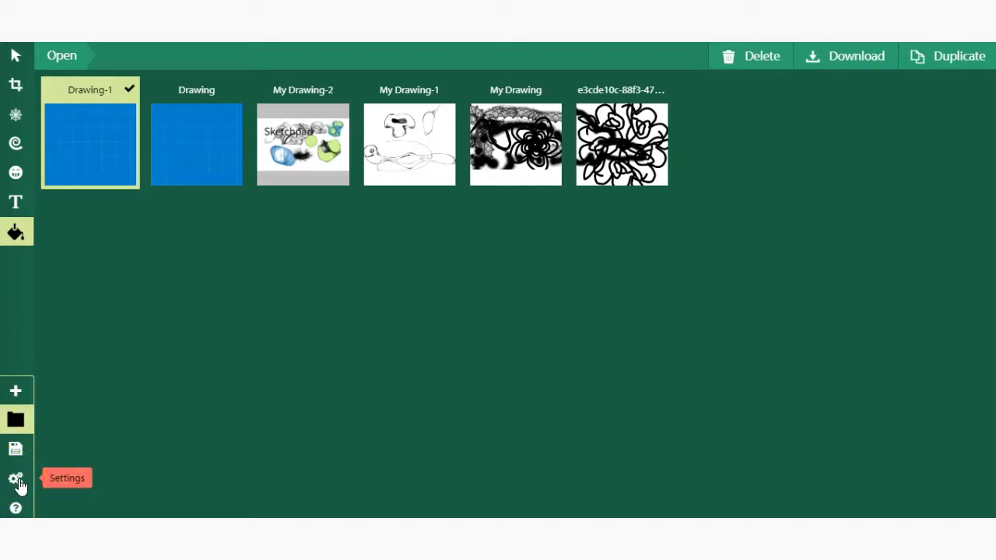
Look over the Export and Share options, then view Settings showing Blueprint surface and Autosave on
left_click(21, 457)
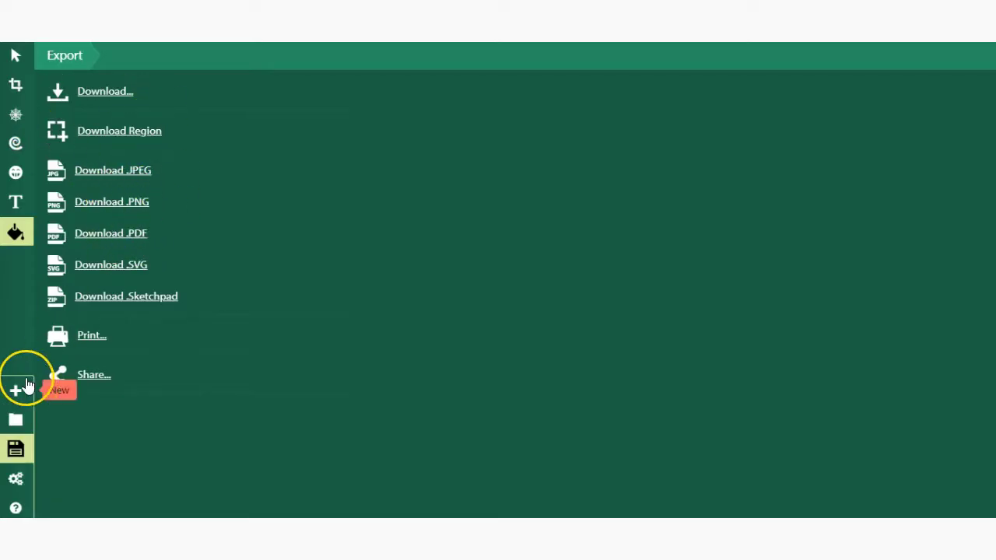
left_click(99, 377)
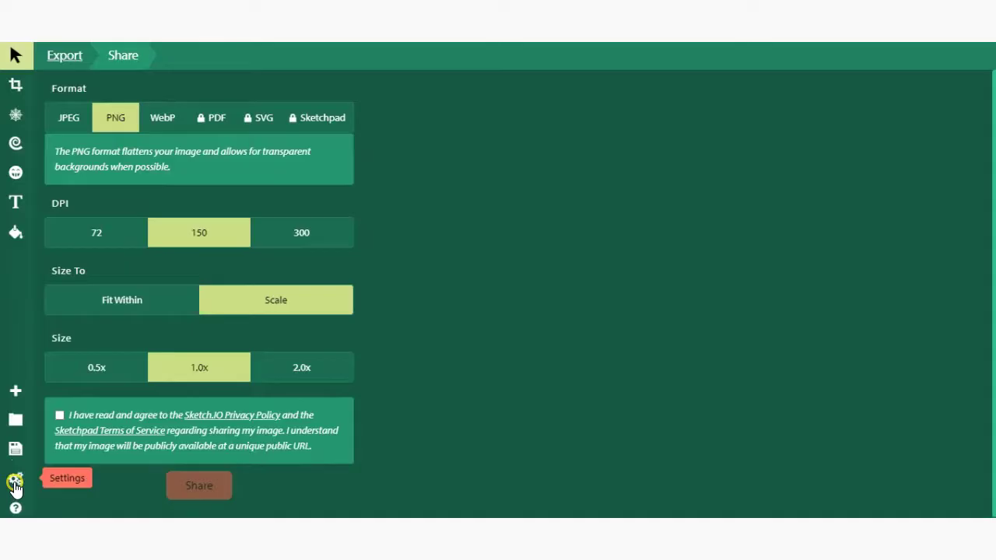
left_click(16, 482)
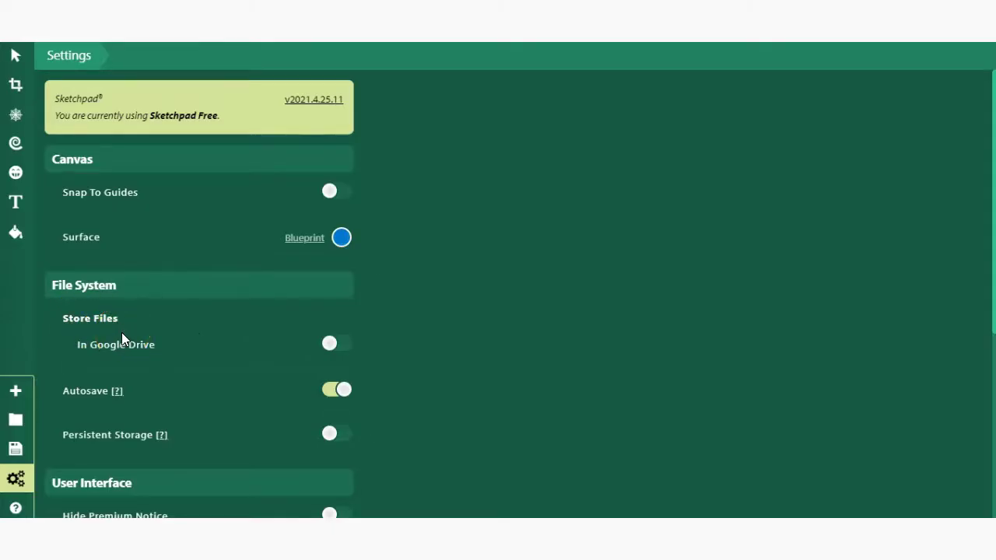
Try enabling Google Drive storage, cancel the Google sign-in, then open the User Guide
left_click(333, 345)
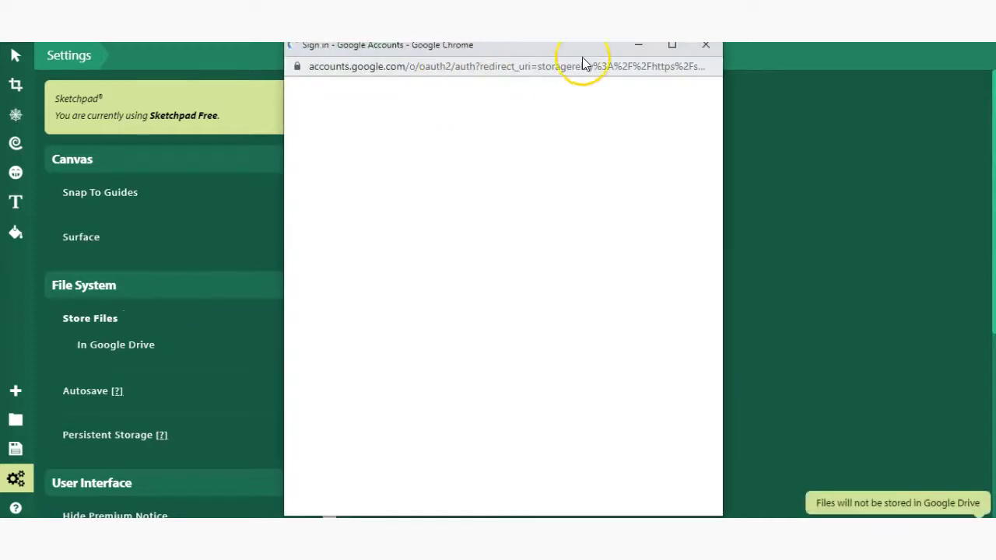
left_click(706, 44)
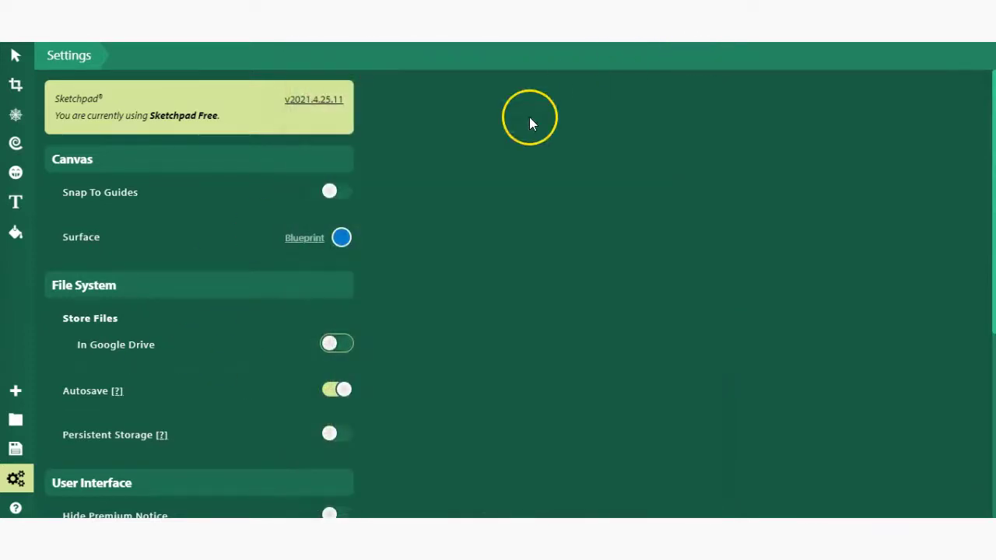
scroll(114, 418, "down", 1)
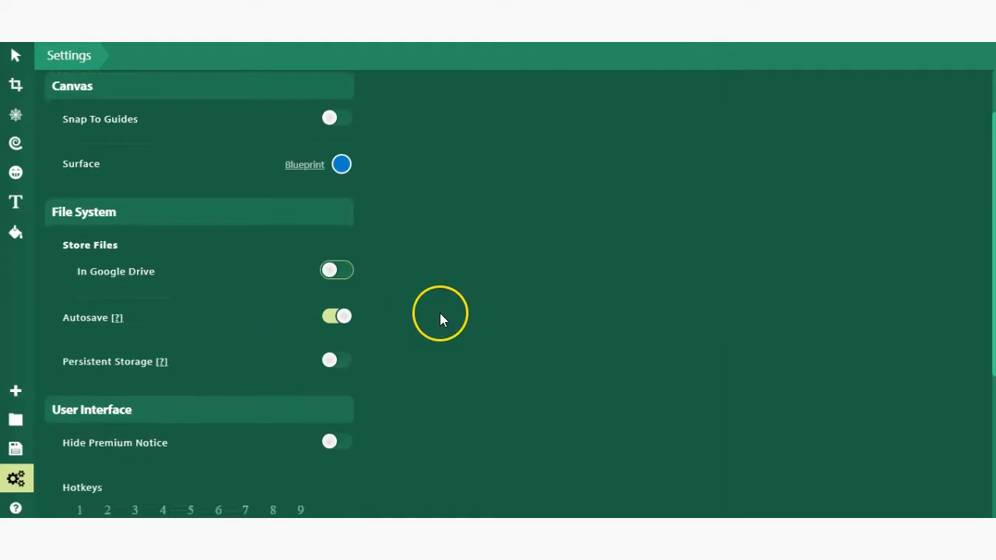
scroll(201, 361, "down", 3)
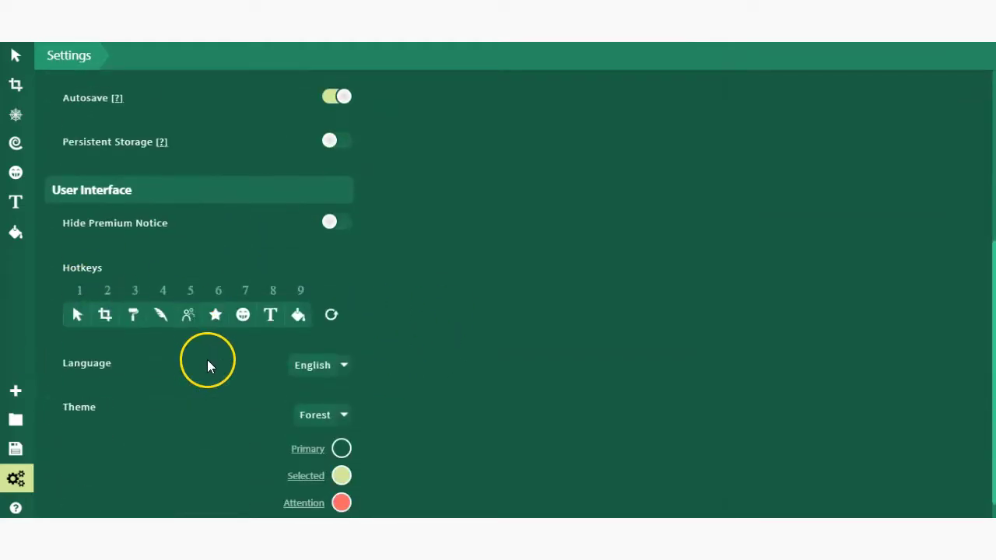
scroll(429, 330, "down", 1)
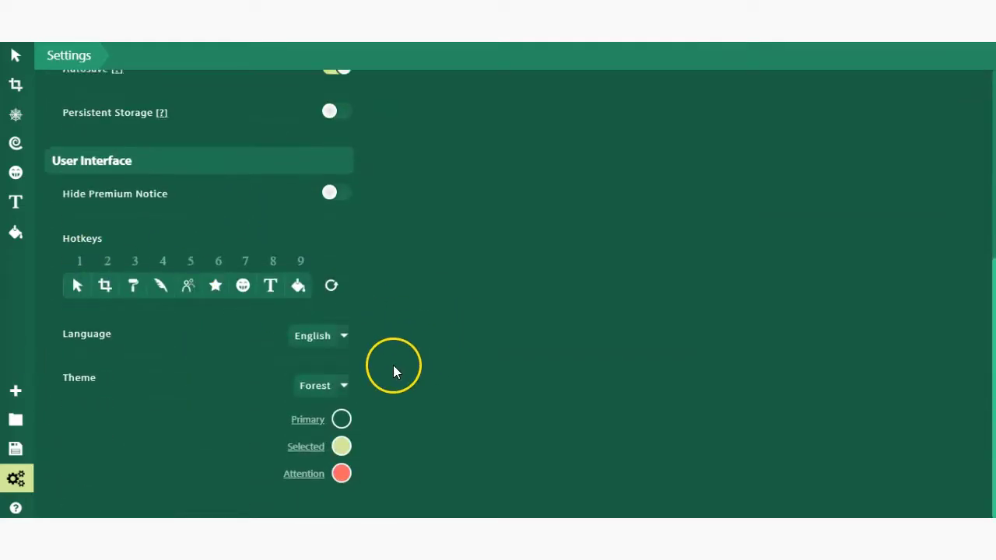
left_click(26, 508)
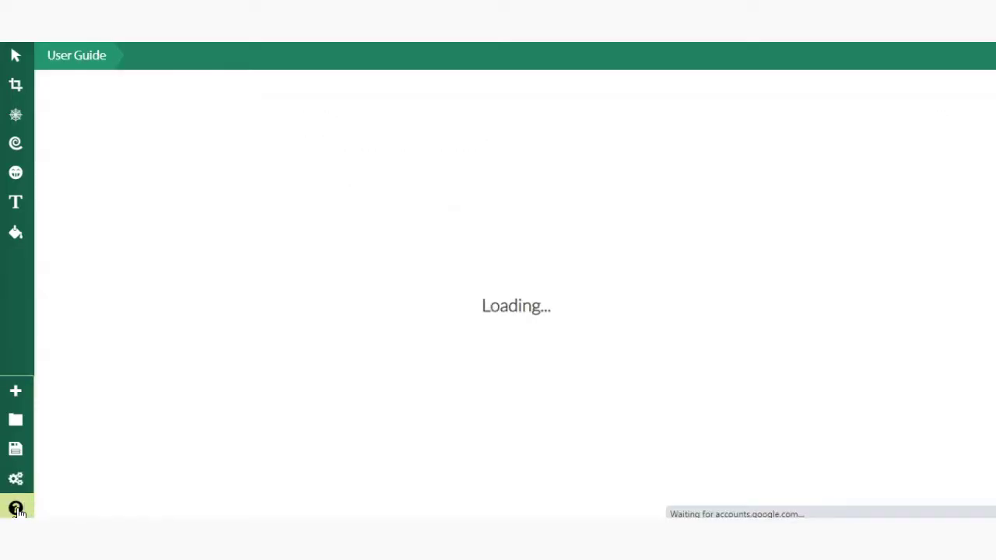
Browse the User Guide, return to the blueprint canvas and pick the Spiro tool
scroll(456, 200, "down", 2)
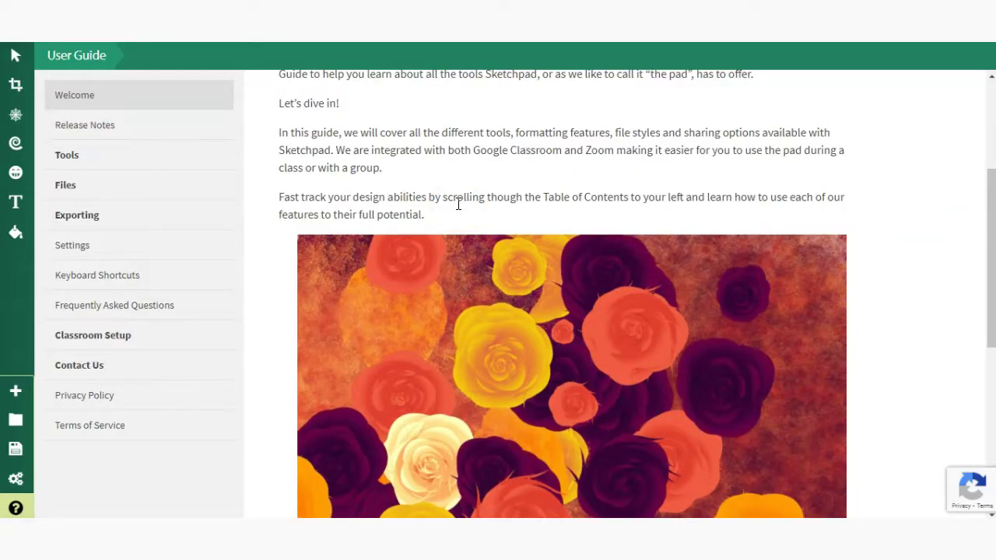
scroll(458, 204, "up", 2)
left_click(15, 55)
left_click(15, 114)
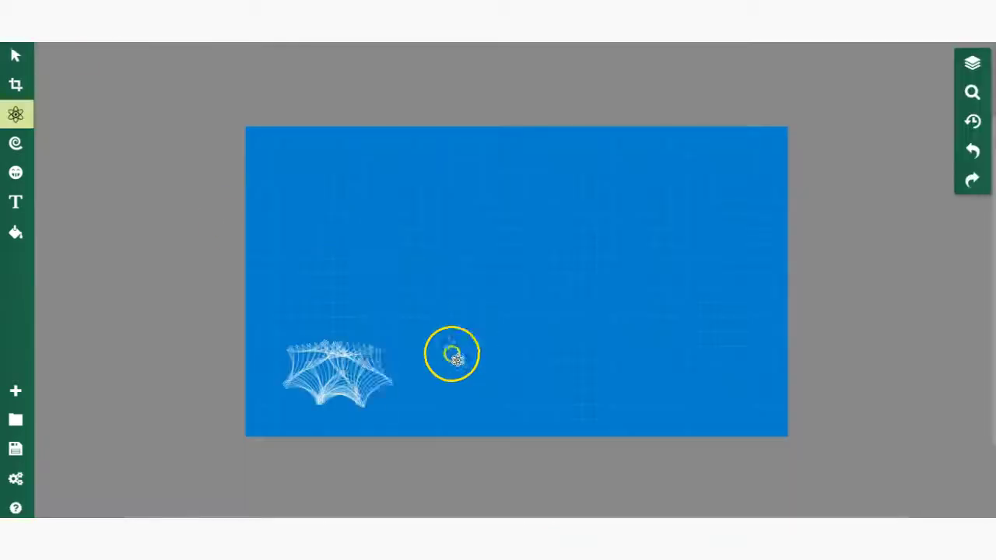